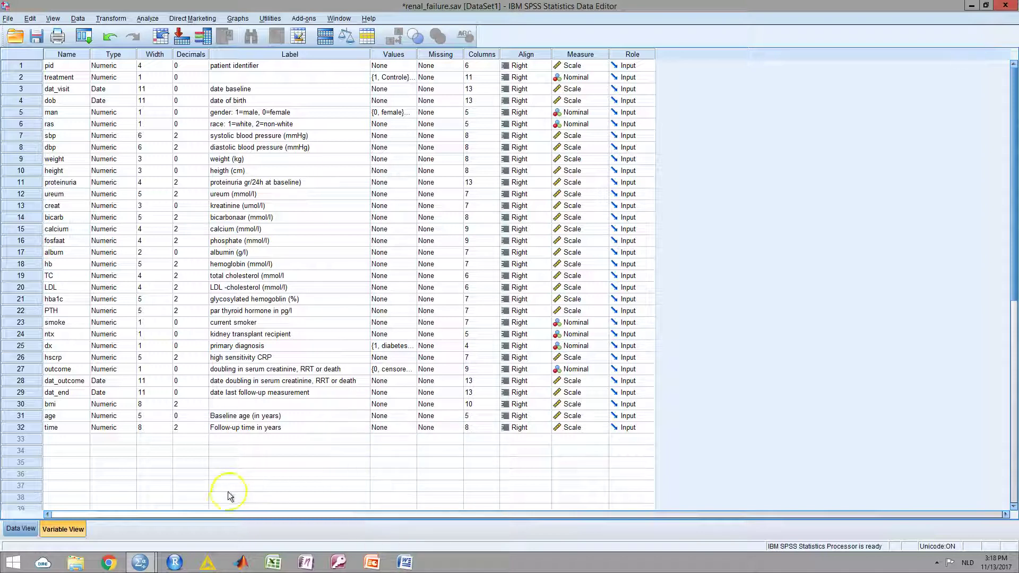
# Switch to the prediction_logistic.sps syntax file and place the cursor at the end of the linear regression instructions.
pyautogui.moveTo(139, 568)
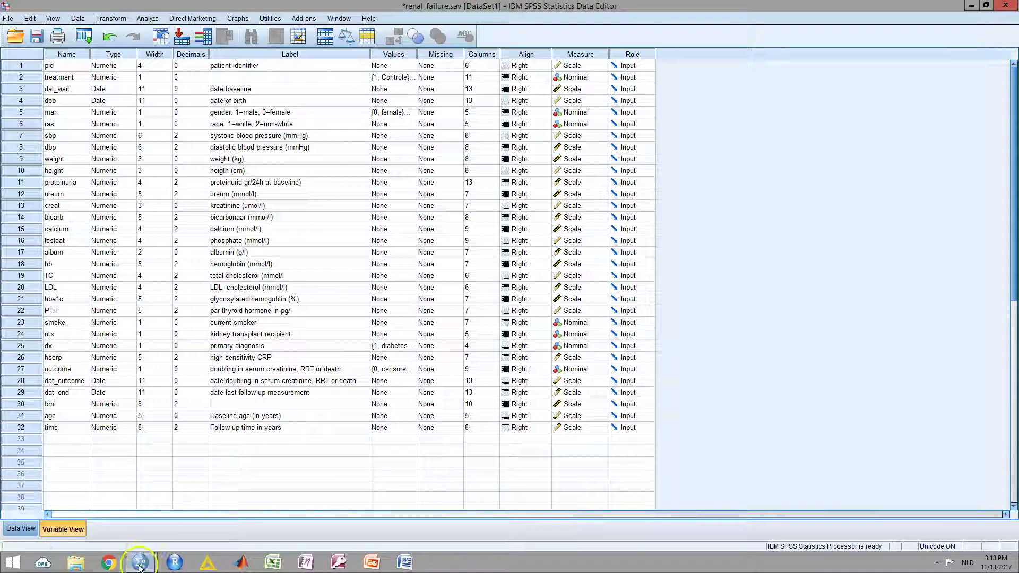
pyautogui.click(174, 495)
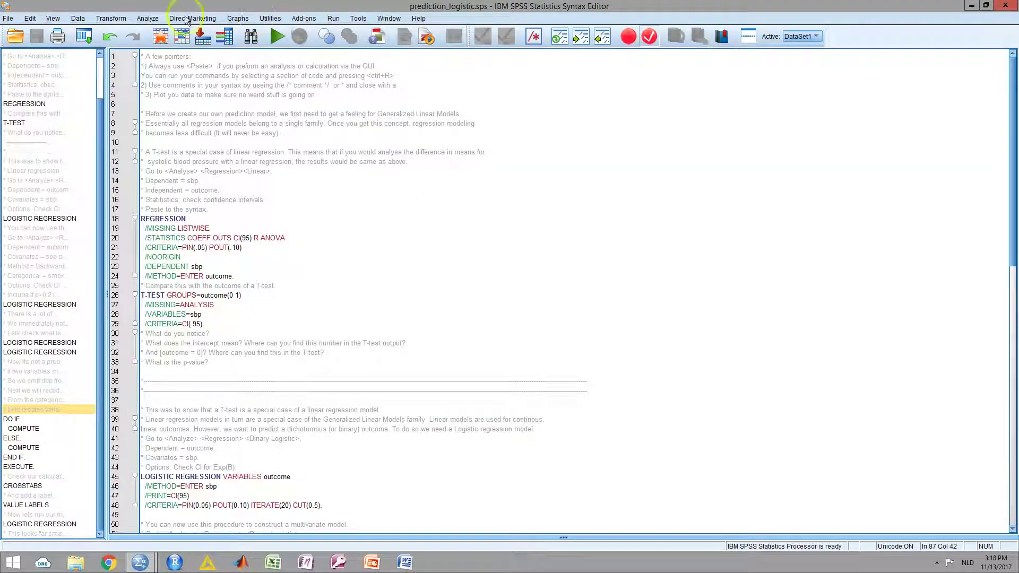
pyautogui.click(150, 19)
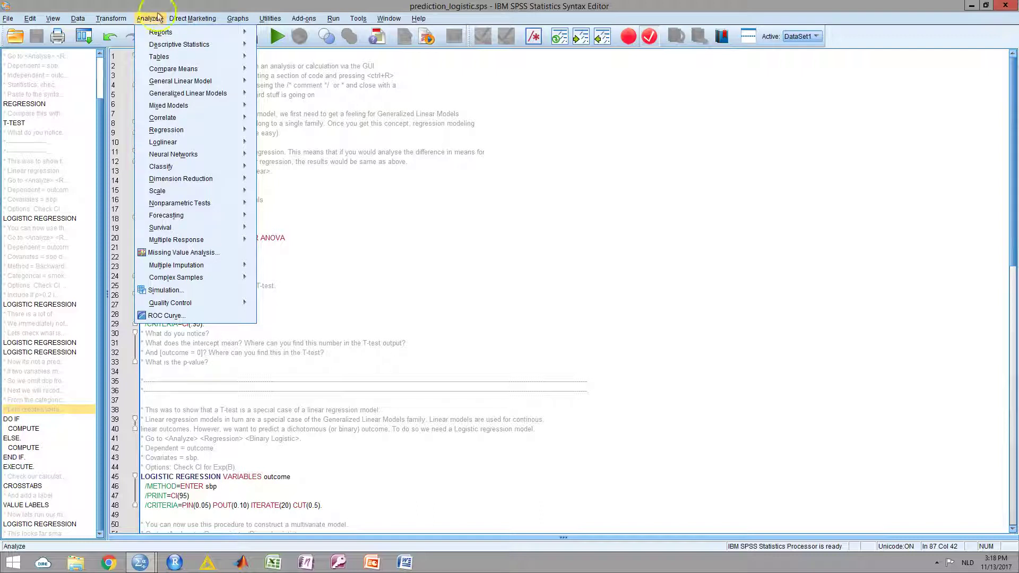
pyautogui.moveTo(467, 164); pyautogui.dragTo(460, 171)
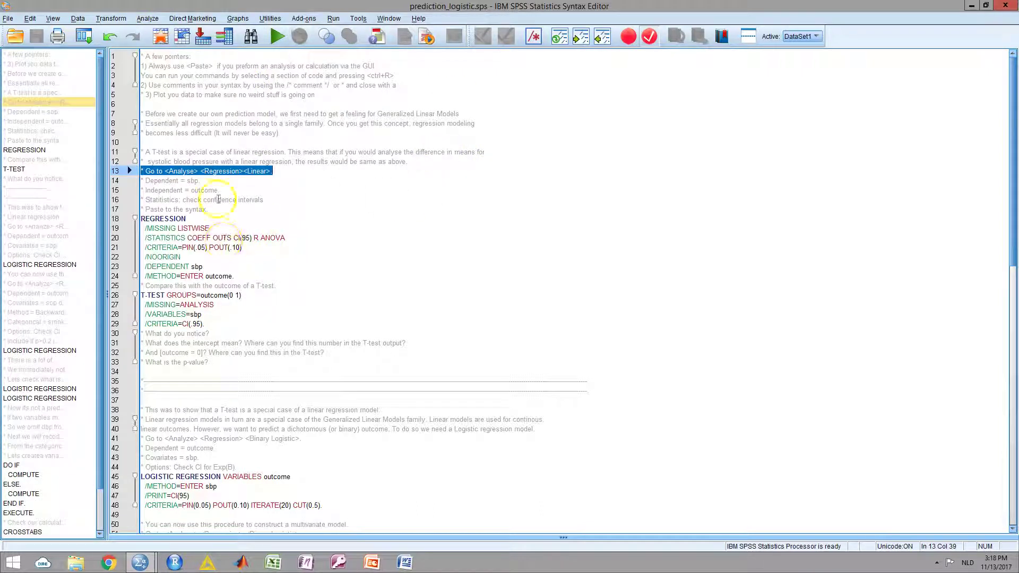
pyautogui.click(243, 210)
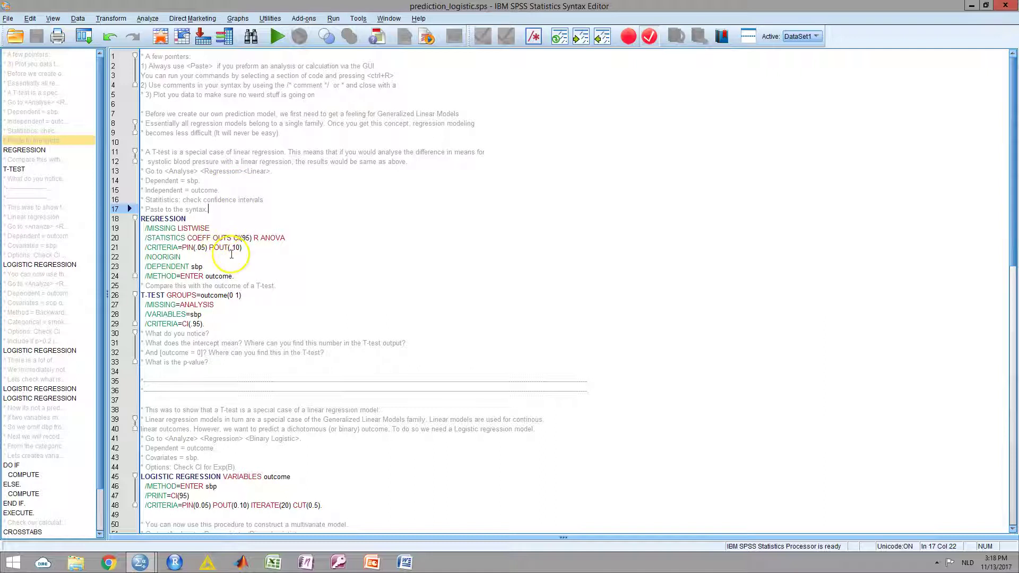
# Start a linear regression analysis with systolic blood pressure as the dependent variable.
pyautogui.click(149, 18)
pyautogui.moveTo(188, 110)
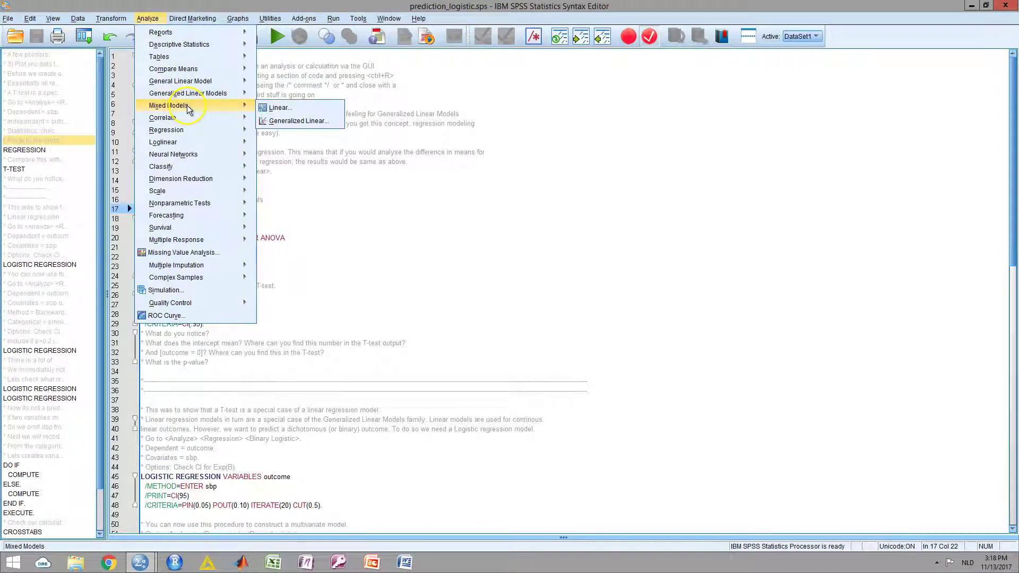
pyautogui.moveTo(182, 136)
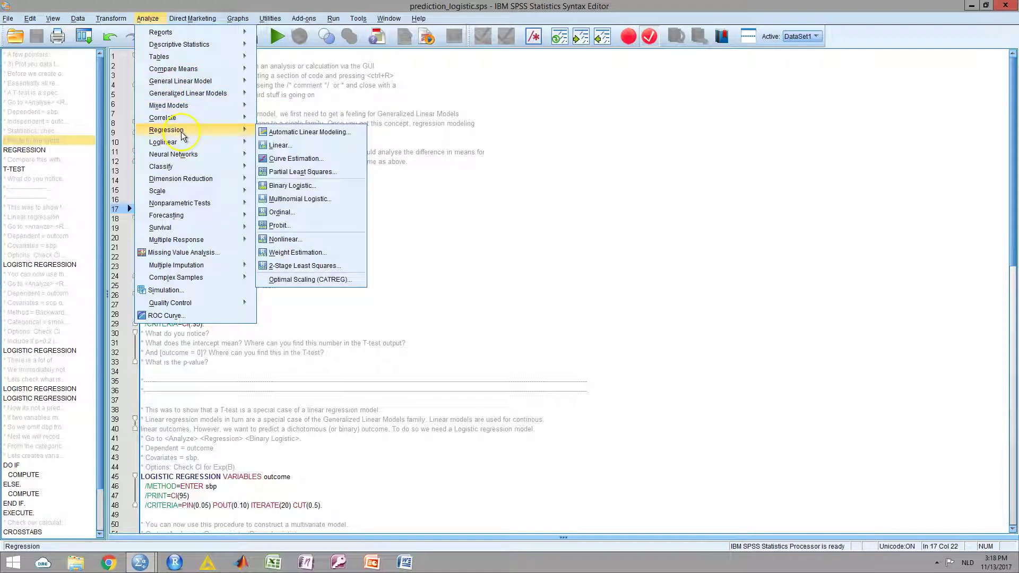
pyautogui.click(281, 145)
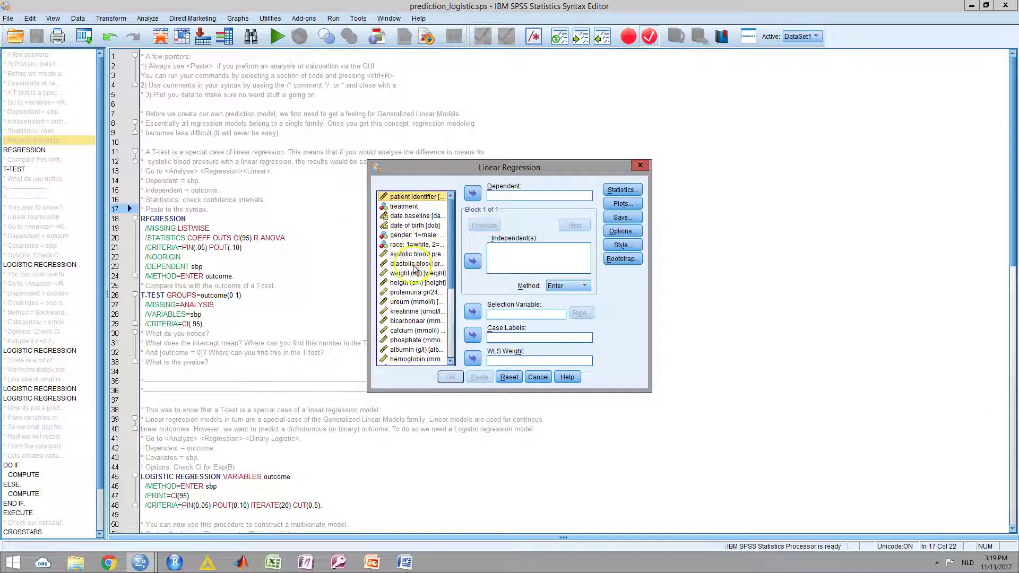
pyautogui.scroll(-2, 414, 298)
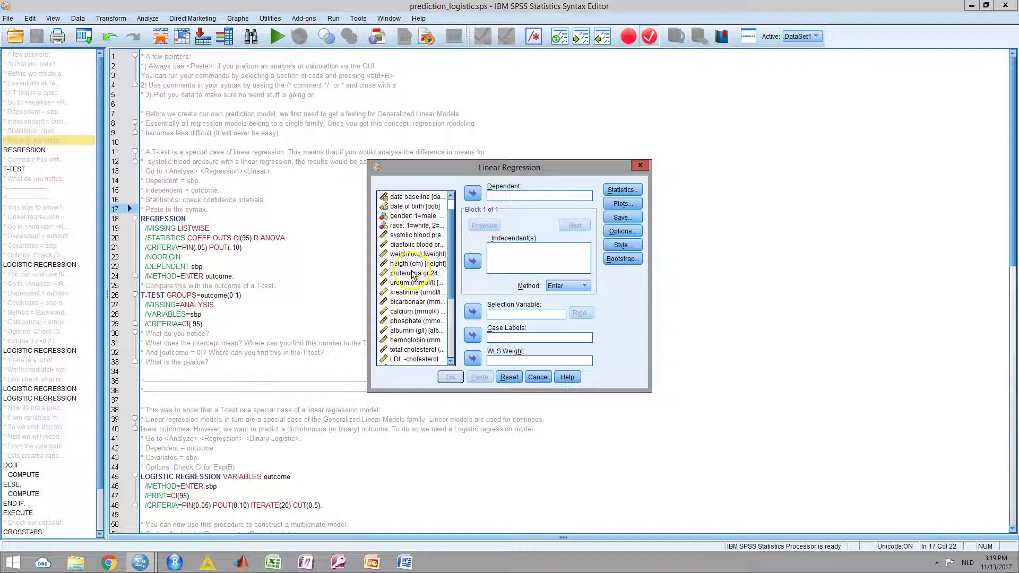
pyautogui.click(415, 235)
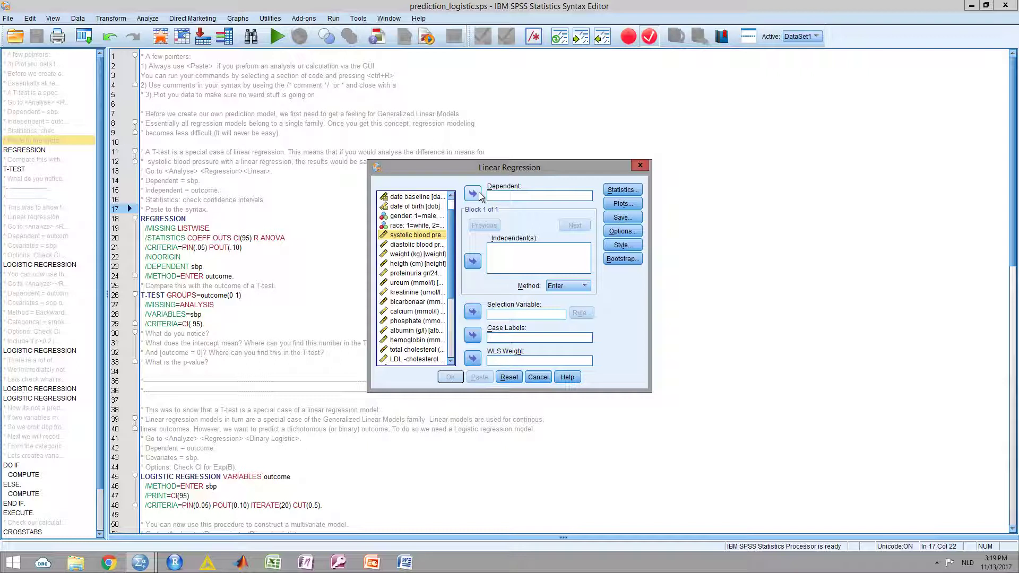
pyautogui.click(472, 194)
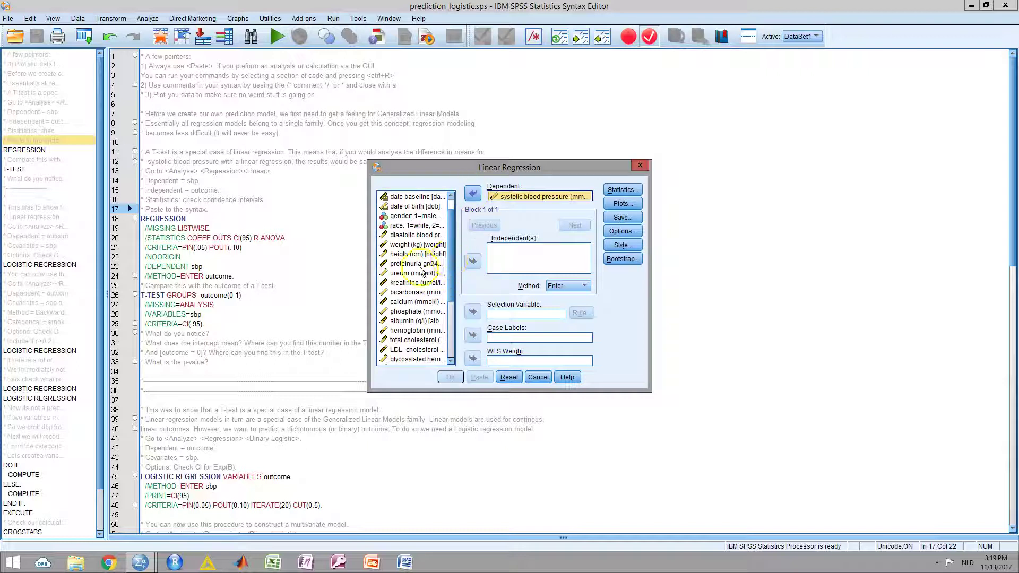
# Add the outcome variable for doubling in serum creatinine, RRT or death as the linear regression's independent variable.
pyautogui.scroll(-4, 420, 280)
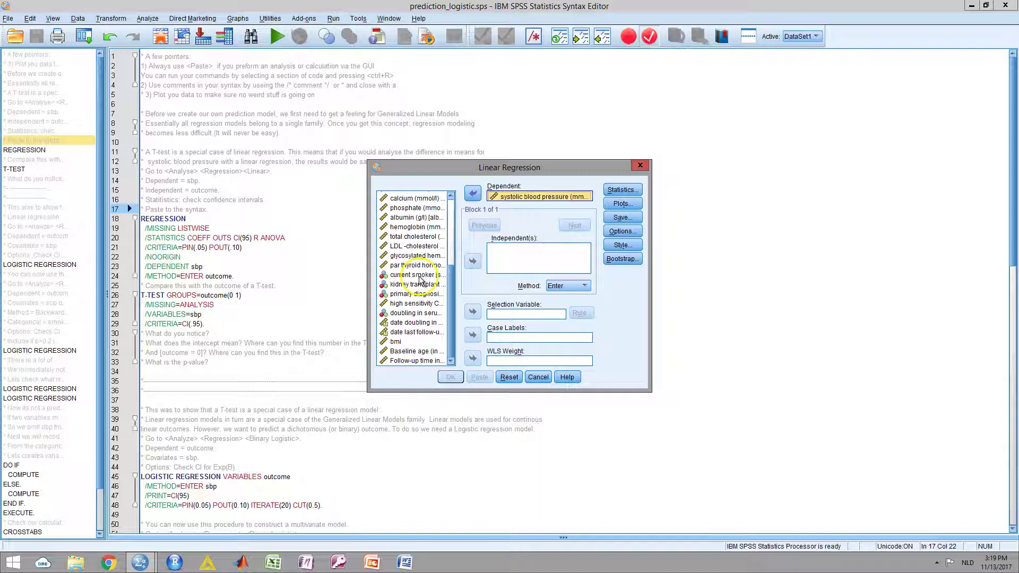
pyautogui.click(415, 313)
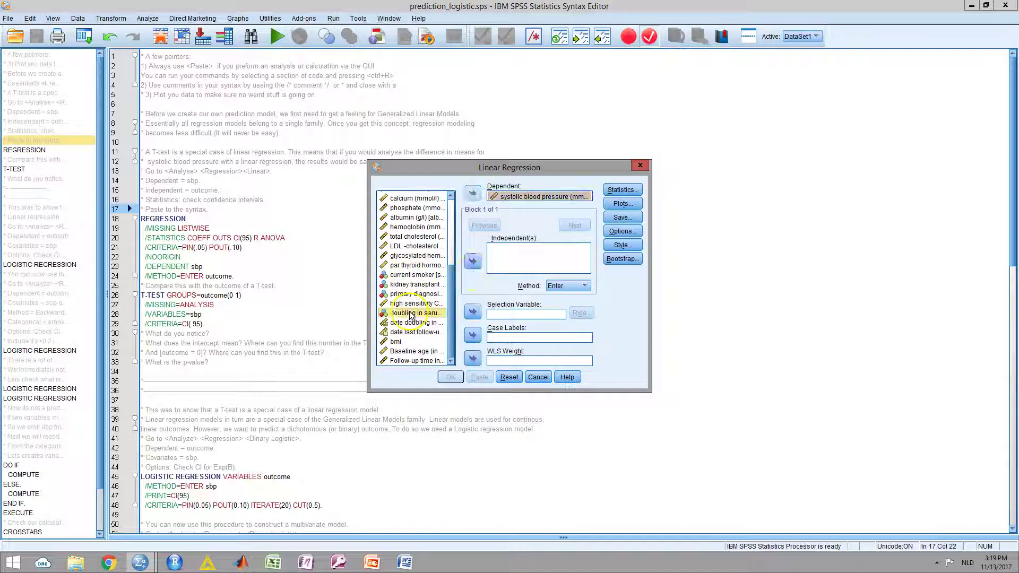
pyautogui.click(472, 261)
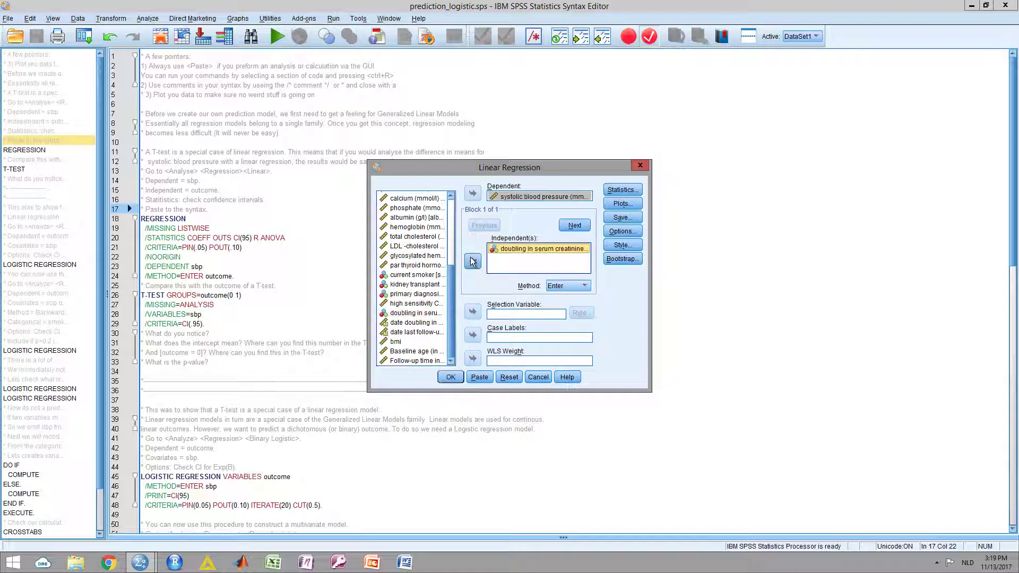
# Include 95% confidence intervals for the regression coefficients and run the linear regression.
pyautogui.click(619, 191)
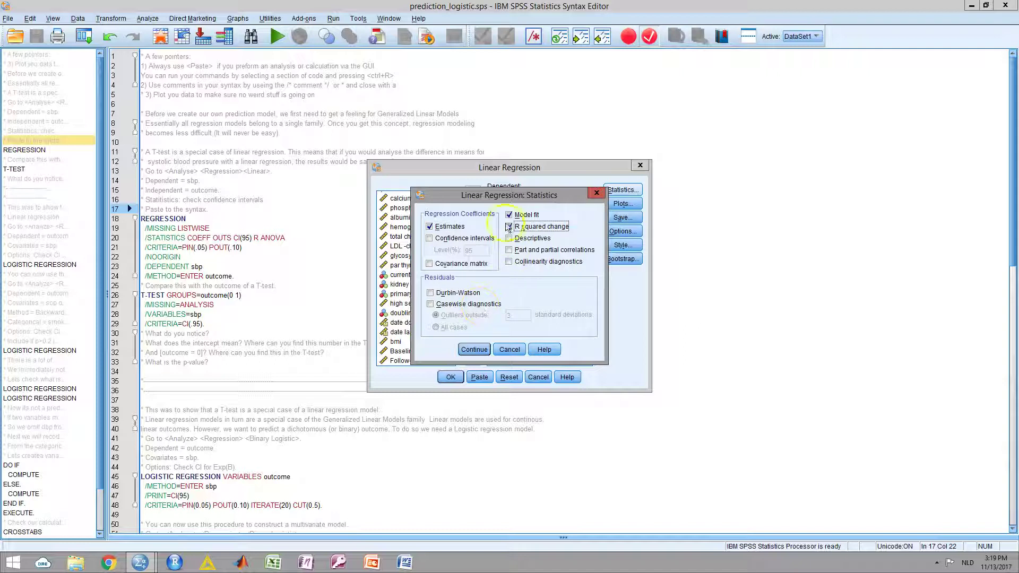
pyautogui.click(430, 238)
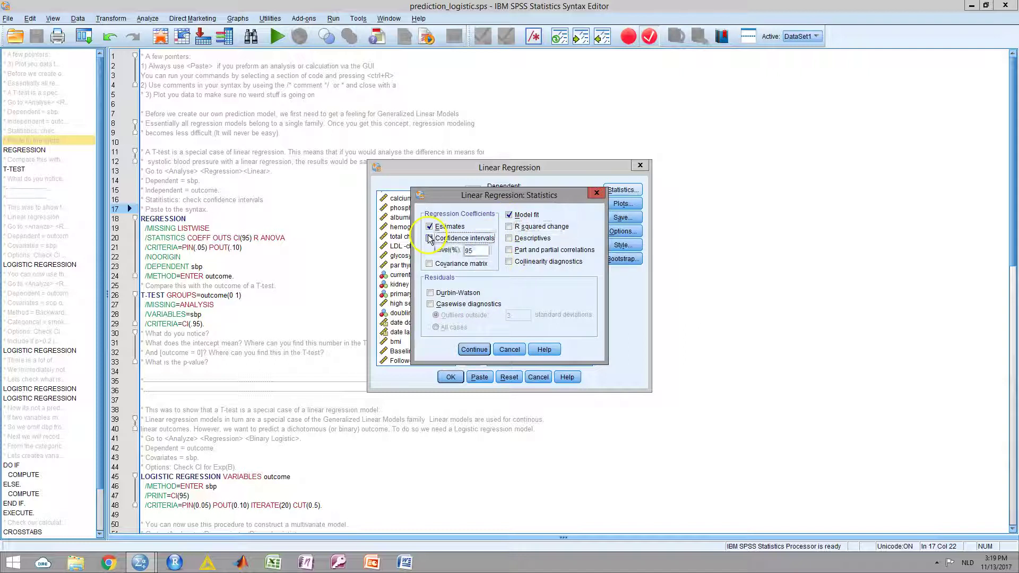
pyautogui.click(475, 350)
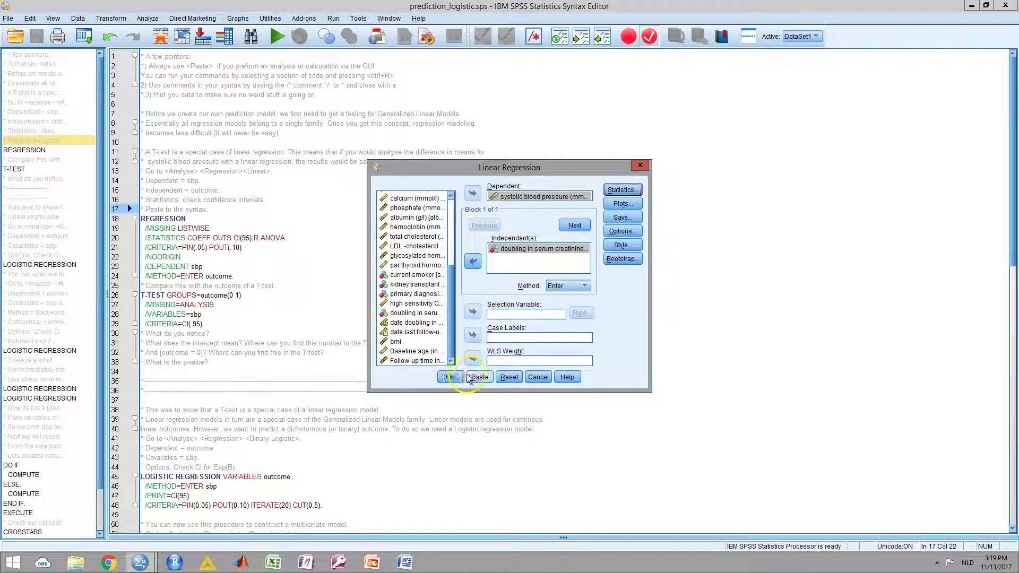
pyautogui.click(450, 376)
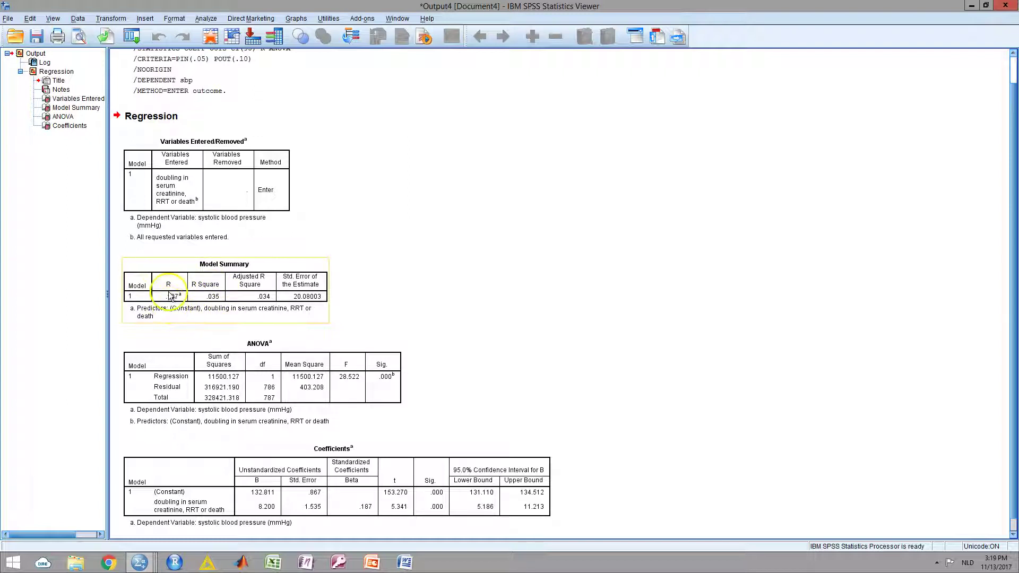
pyautogui.scroll(-1, 249, 297)
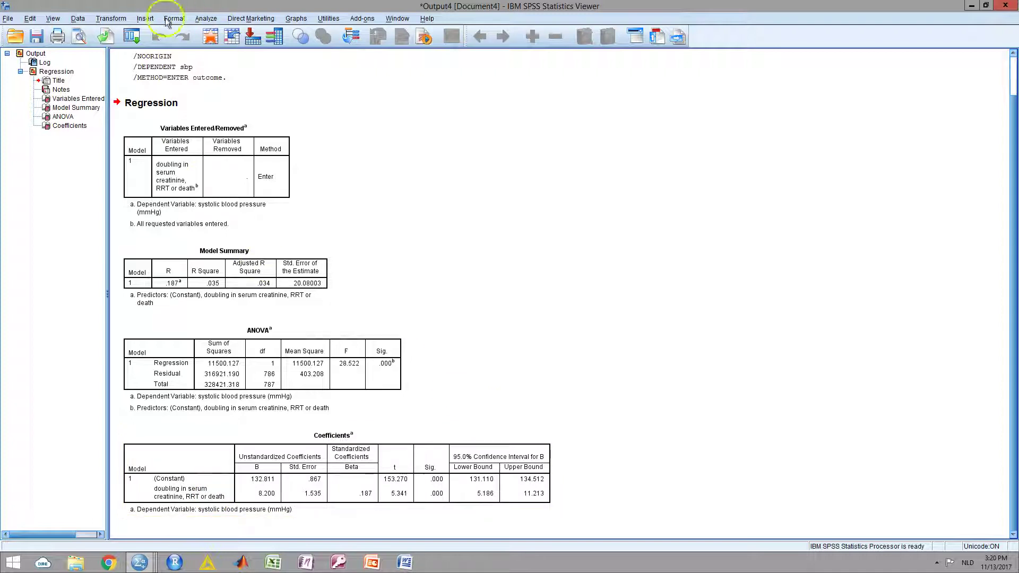
# Run an independent-samples t-test grouped by outcome(1 0), removing every test variable except systolic blood pressure.
pyautogui.click(206, 18)
pyautogui.moveTo(231, 62)
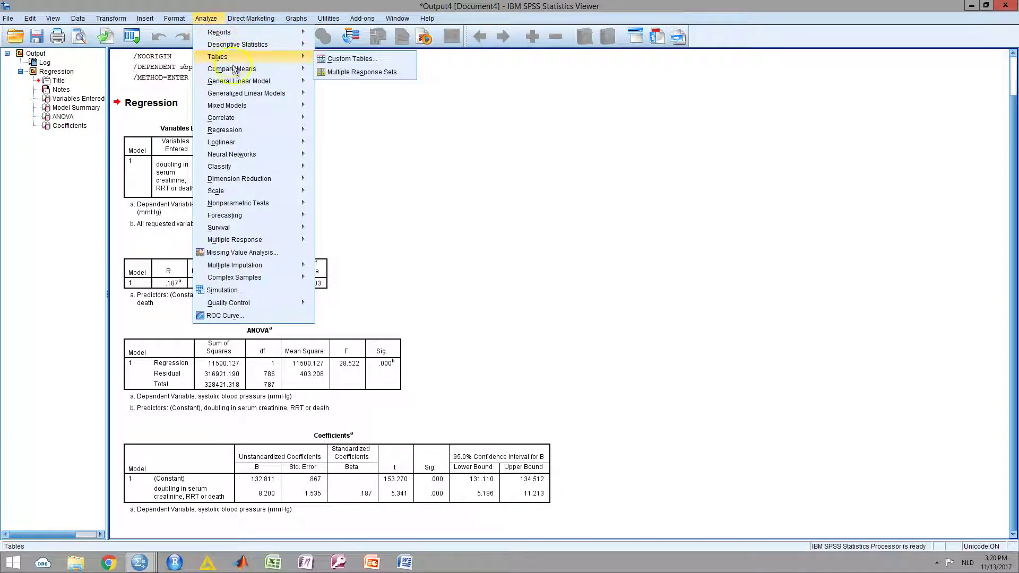
pyautogui.click(355, 101)
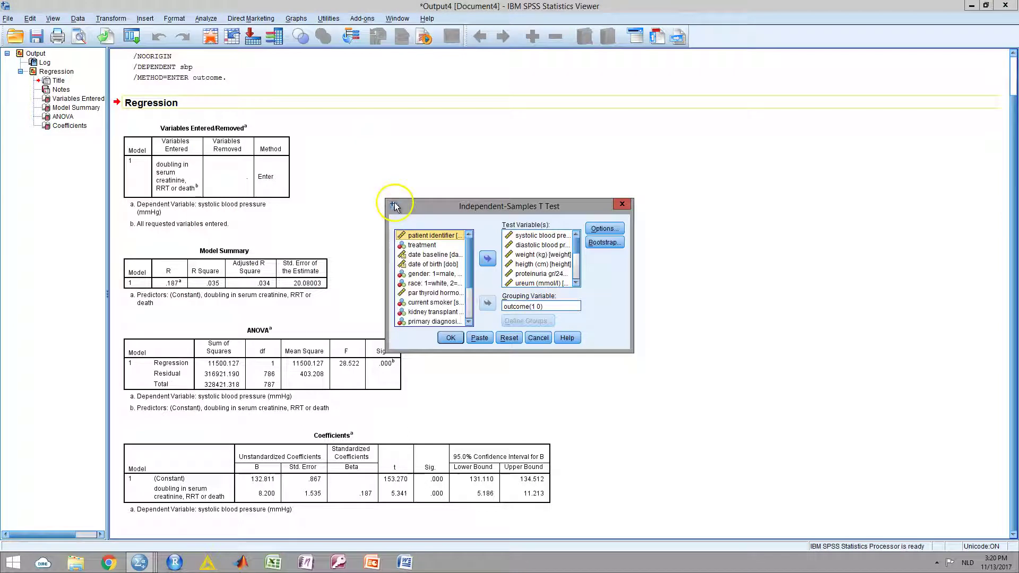
pyautogui.click(523, 245)
pyautogui.scroll(-1, 515, 255)
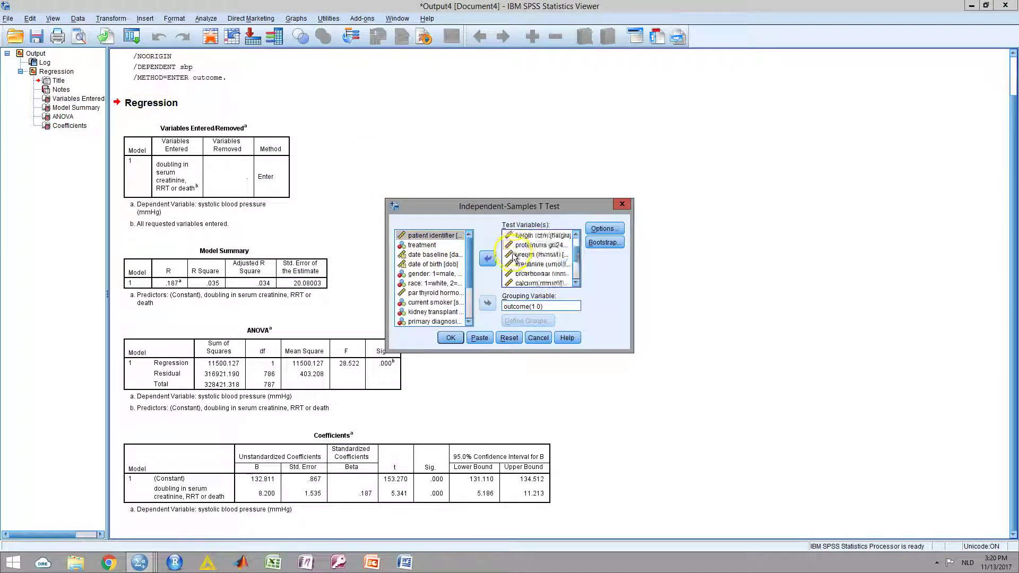
pyautogui.keyDown('shift'); pyautogui.click(530, 283); pyautogui.keyUp('shift')
pyautogui.click(487, 259)
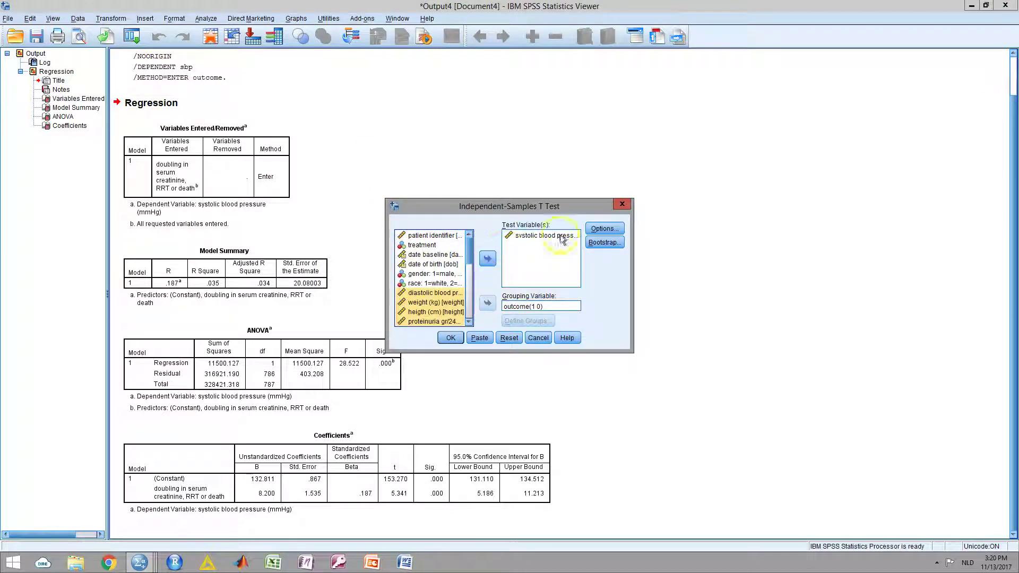
pyautogui.click(451, 338)
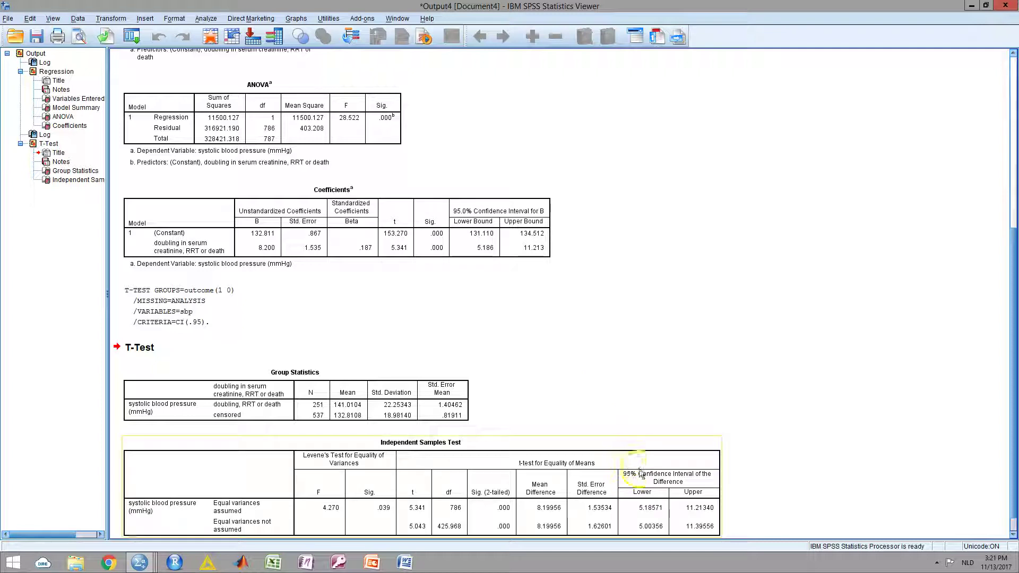
# Compare the linear regression's coefficients table with the t-test's group statistics and independent samples test tables.
pyautogui.scroll(2, 486, 400)
pyautogui.scroll(-3, 486, 400)
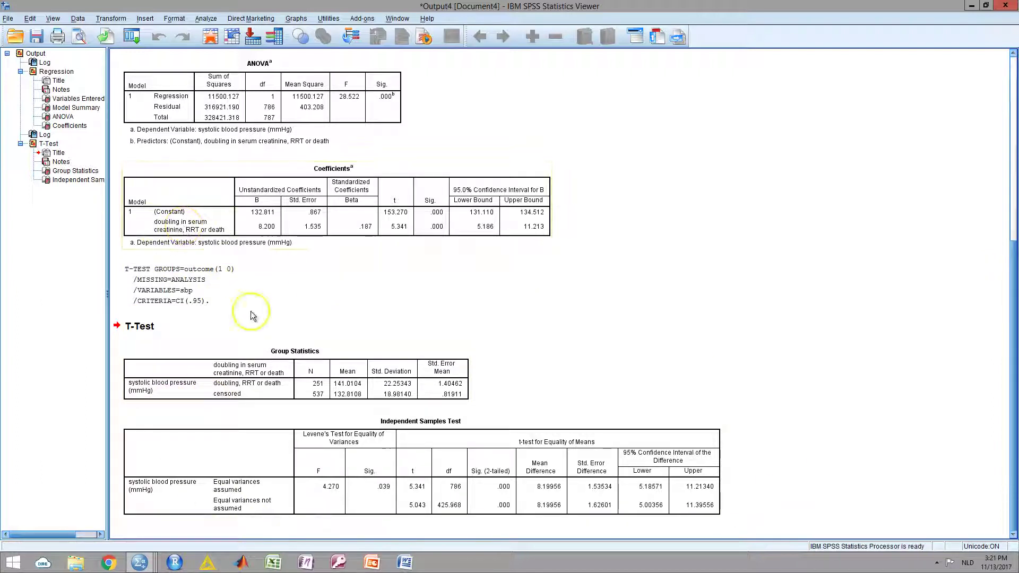
pyautogui.scroll(2, 411, 489)
pyautogui.scroll(-2, 441, 481)
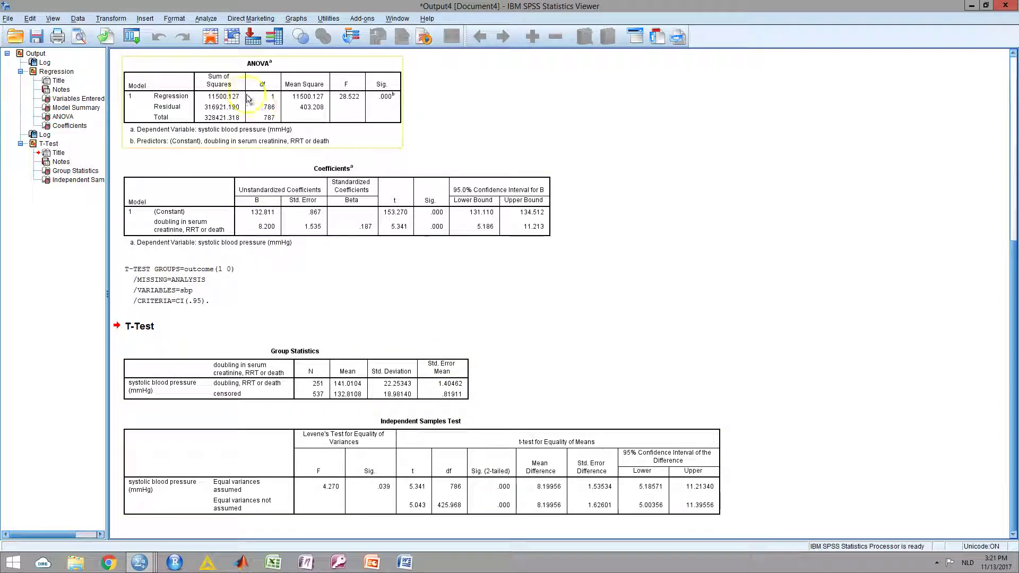
pyautogui.scroll(2, 324, 247)
pyautogui.scroll(-2, 321, 278)
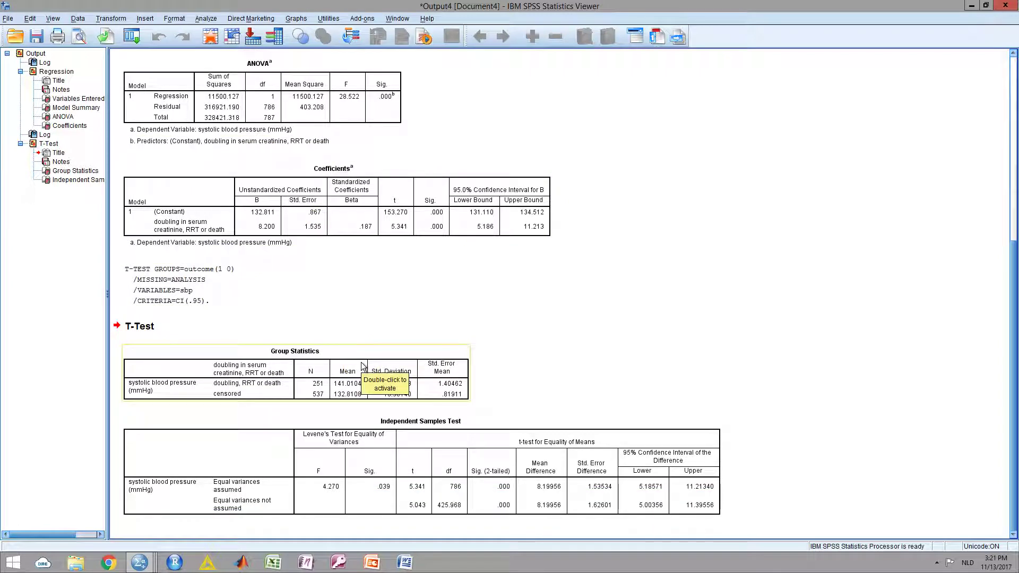
pyautogui.click(292, 277)
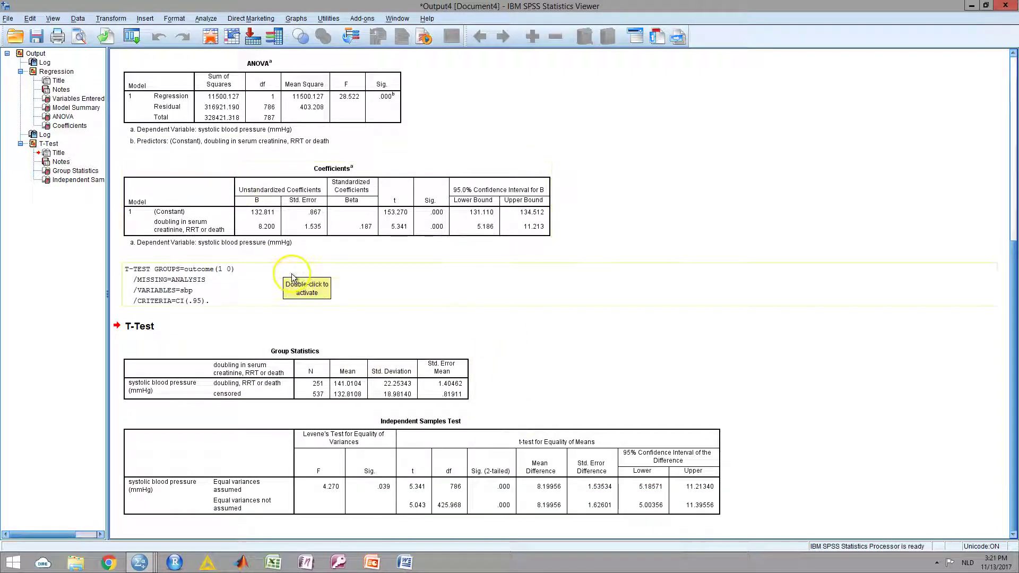
pyautogui.click(319, 455)
# Return to the prediction_logistic.sps syntax file and review the binary logistic regression instructions.
pyautogui.click(140, 563)
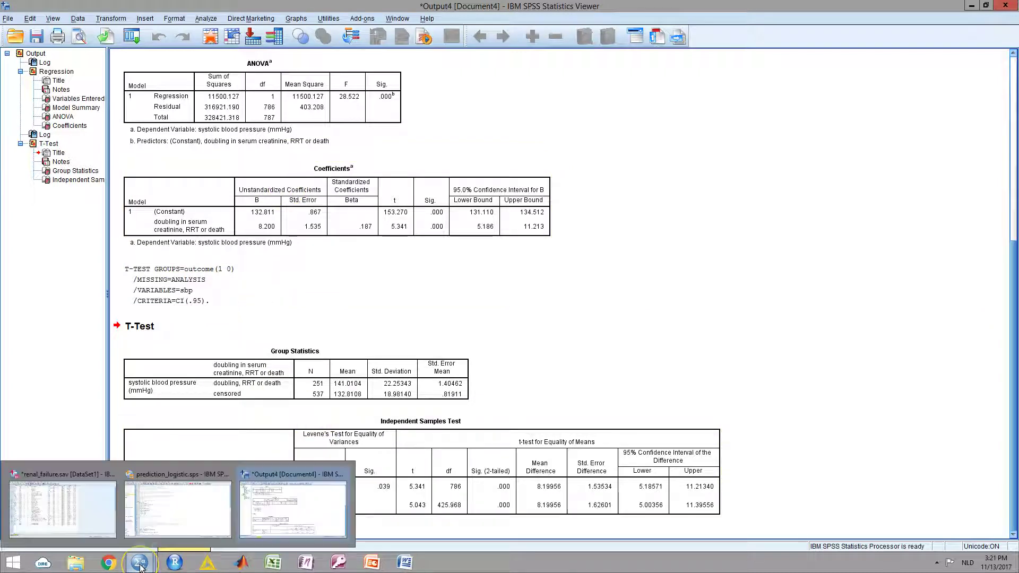
pyautogui.click(157, 507)
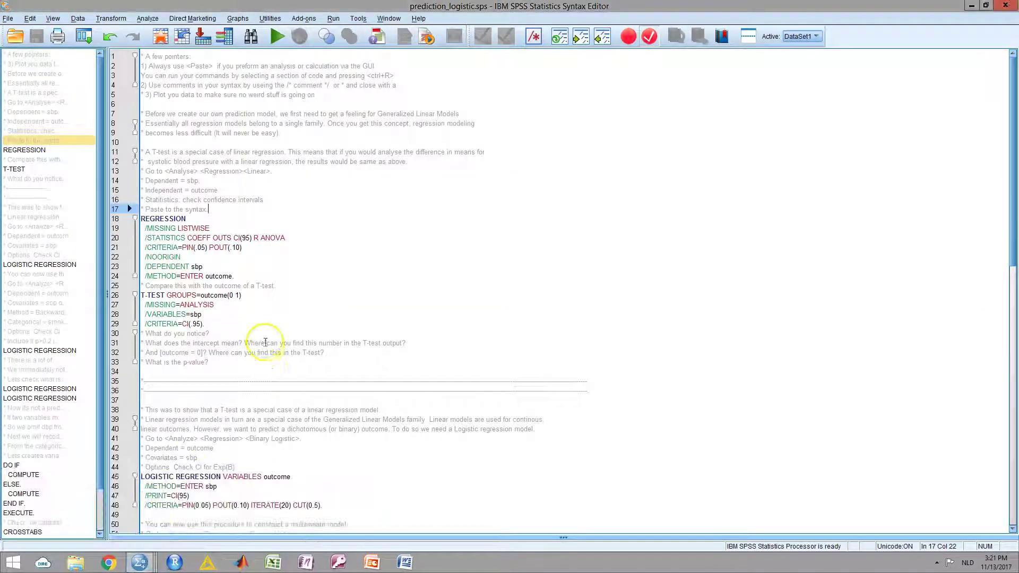
pyautogui.scroll(-2, 265, 335)
pyautogui.scroll(-2, 264, 335)
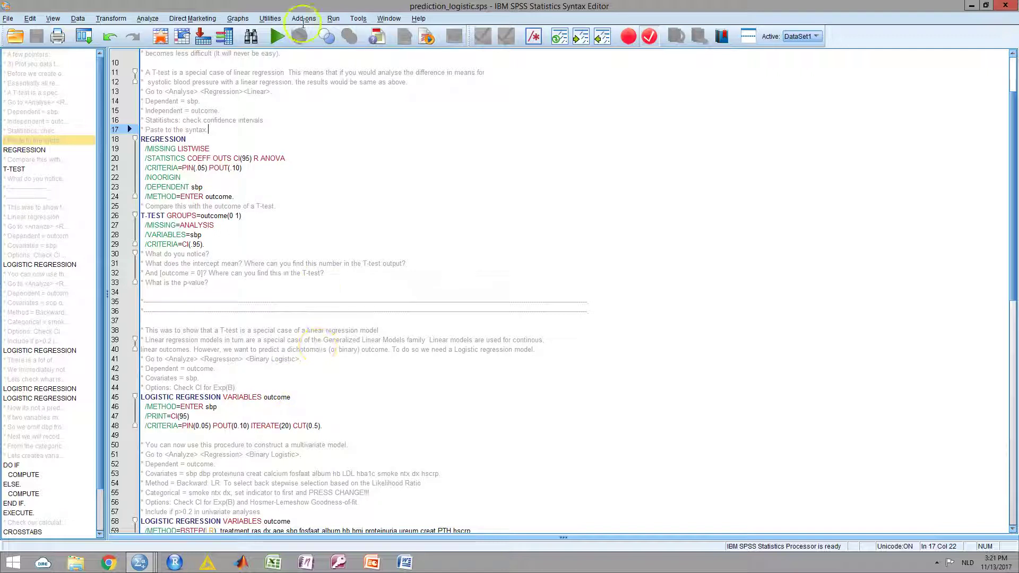
# Start a binary logistic regression with the doubling in serum creatinine, RRT or death outcome as the dependent variable.
pyautogui.click(151, 19)
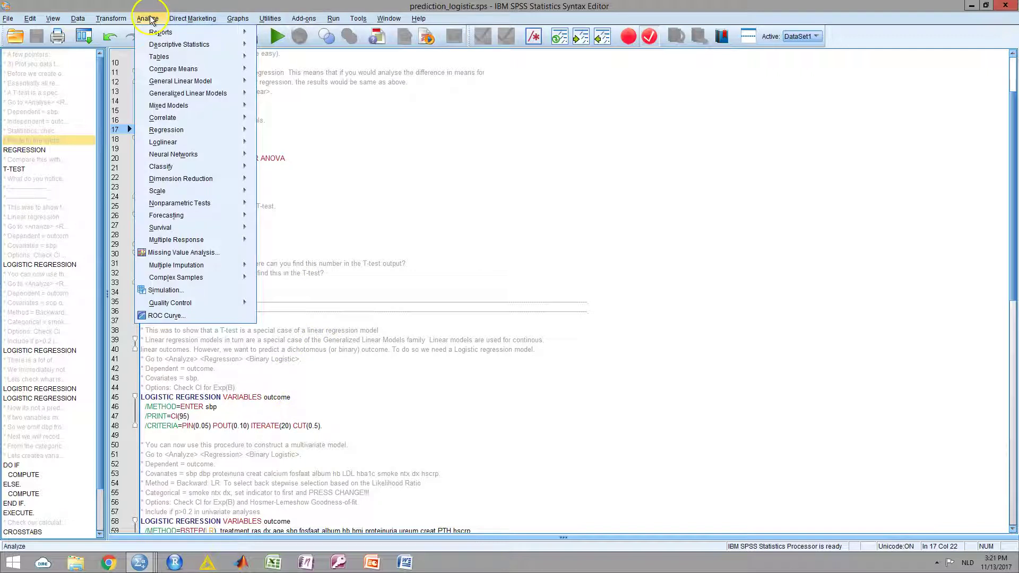
pyautogui.moveTo(183, 131)
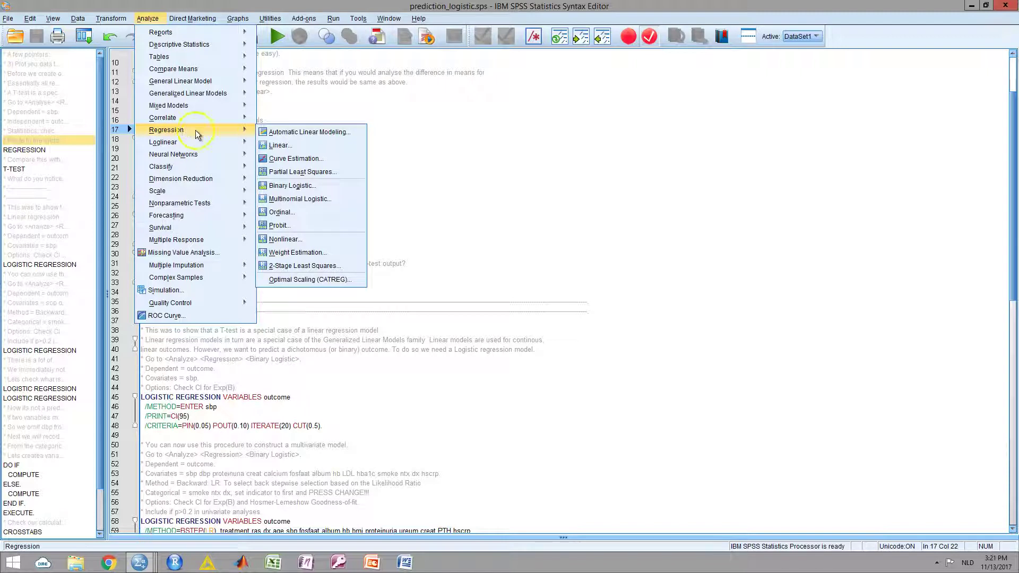
pyautogui.click(291, 186)
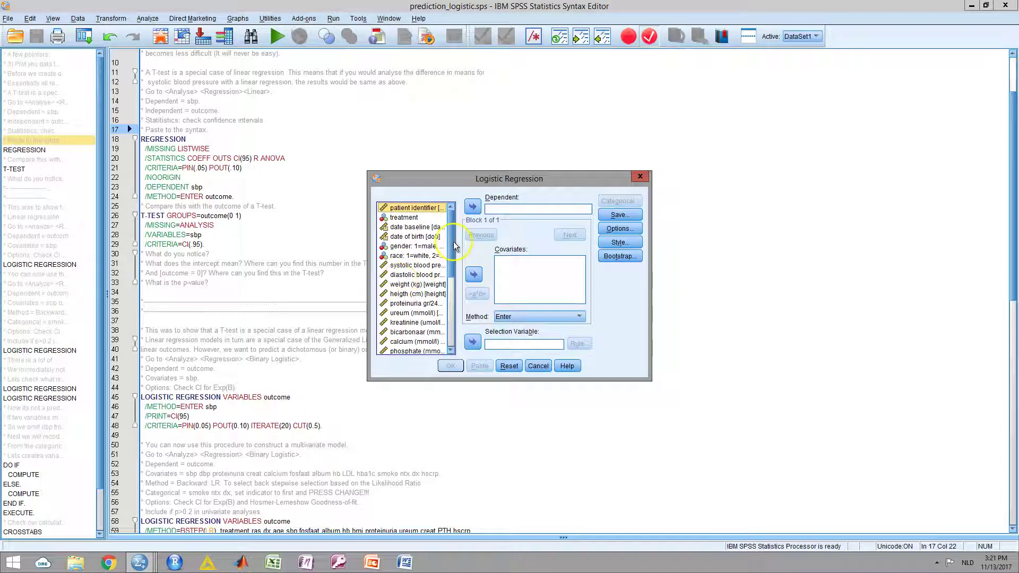
pyautogui.scroll(-5, 453, 249)
pyautogui.click(424, 303)
pyautogui.click(472, 208)
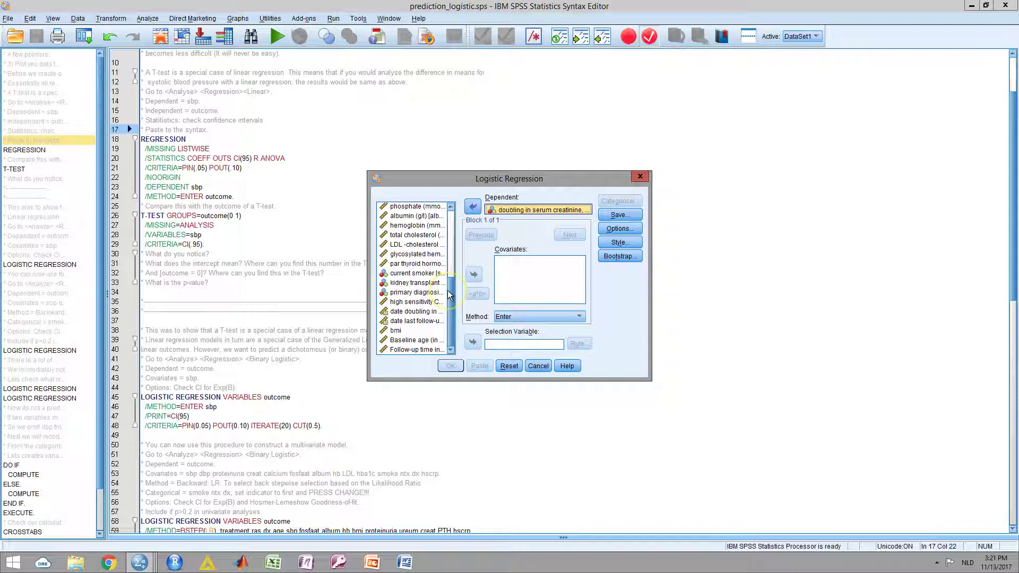
# Add systolic blood pressure as the covariate of the logistic regression.
pyautogui.moveTo(449, 296); pyautogui.dragTo(450, 220)
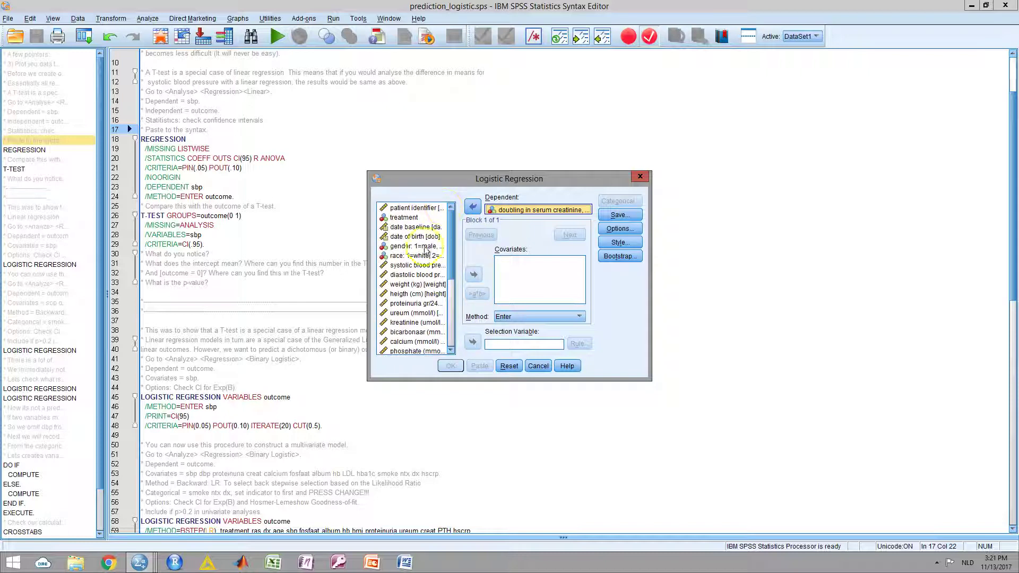
pyautogui.click(416, 265)
pyautogui.click(473, 274)
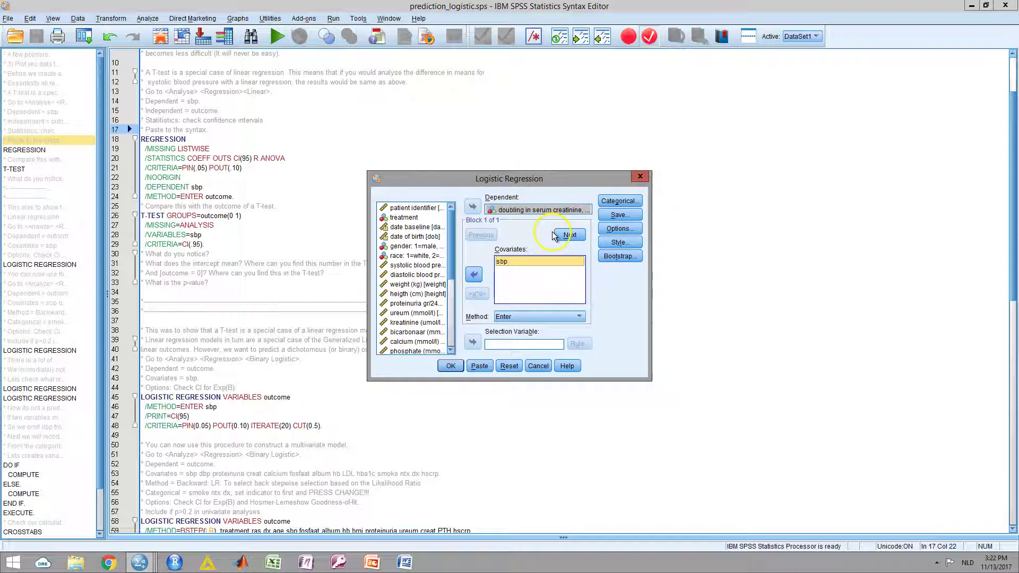
# Request the 95% CI for exp(B) and paste the logistic regression command into the syntax file.
pyautogui.click(619, 229)
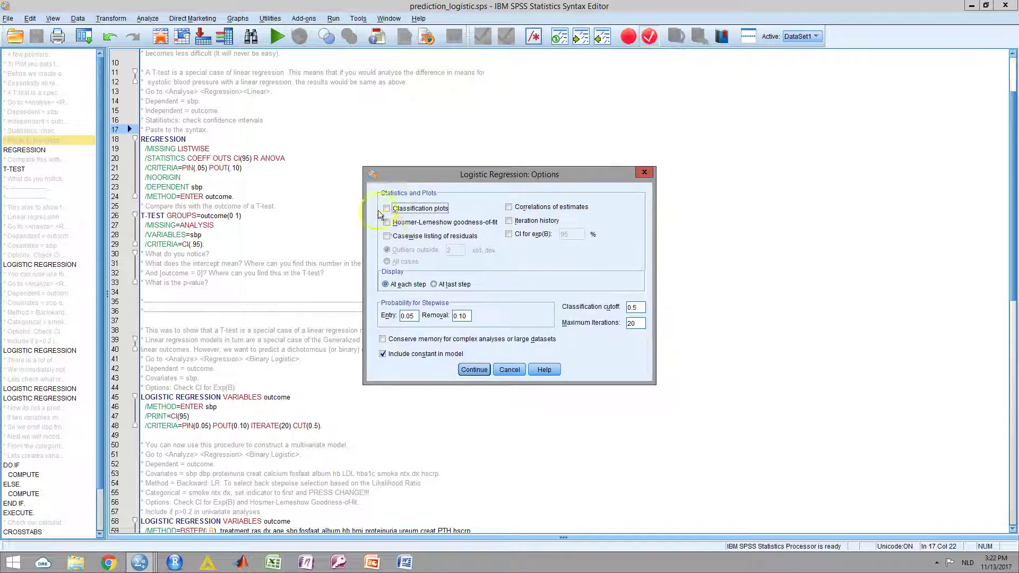
pyautogui.click(508, 235)
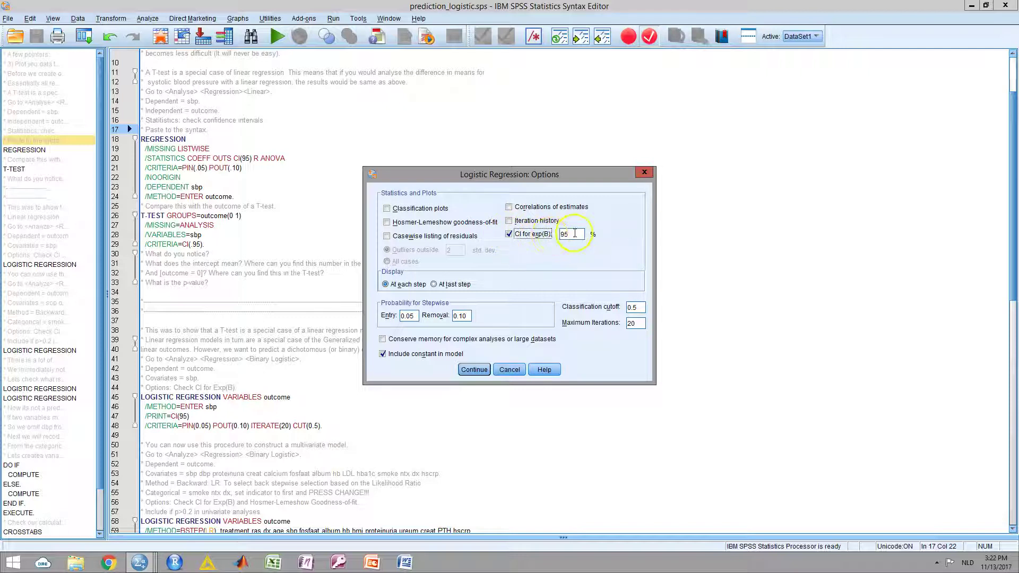
pyautogui.click(477, 370)
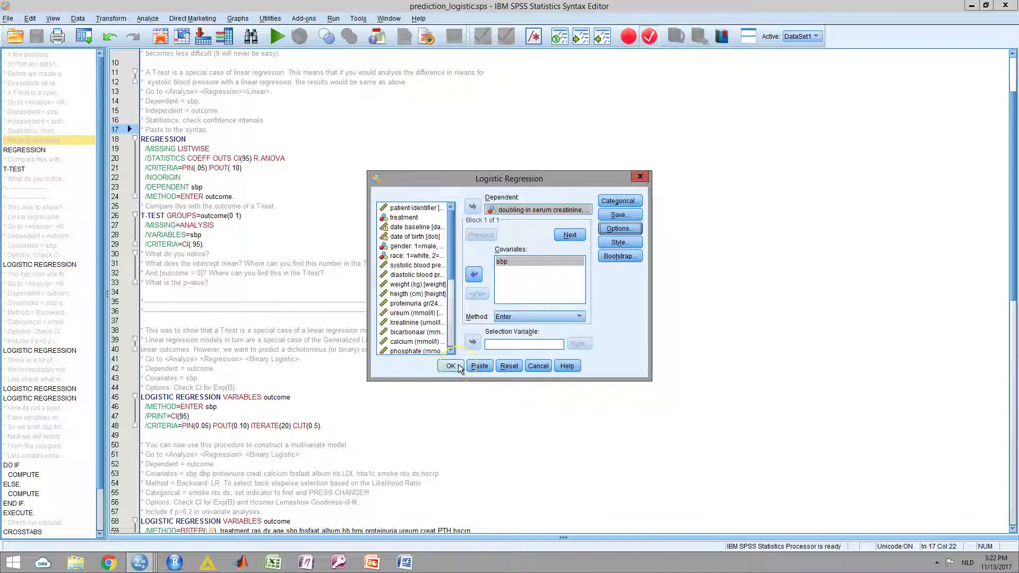
pyautogui.click(480, 365)
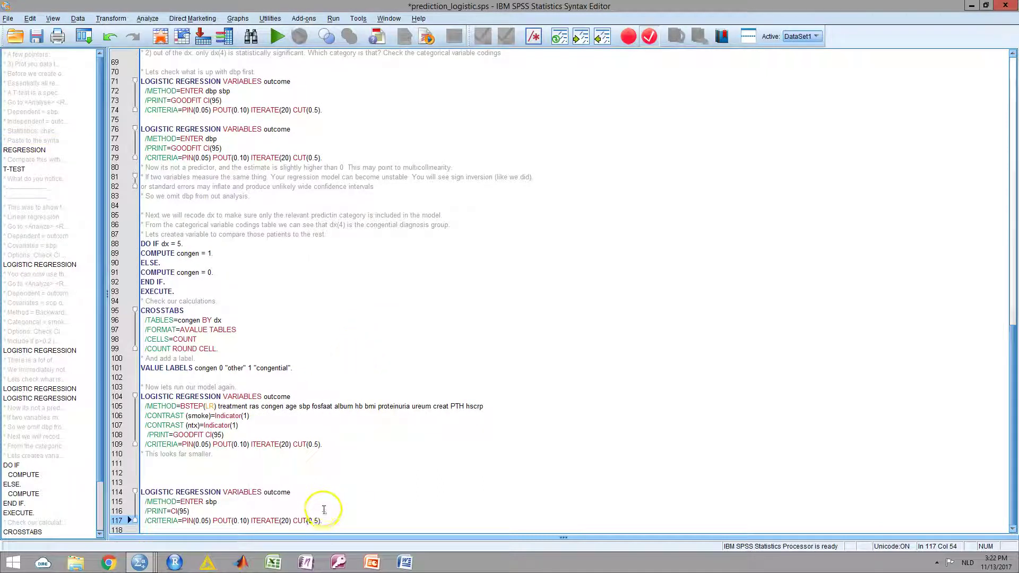
# Copy the pasted sbp logistic regression command at the end of the syntax and run it.
pyautogui.moveTo(328, 523); pyautogui.dragTo(139, 491)
pyautogui.hotkey('ctrl', 'c')
pyautogui.click(277, 36)
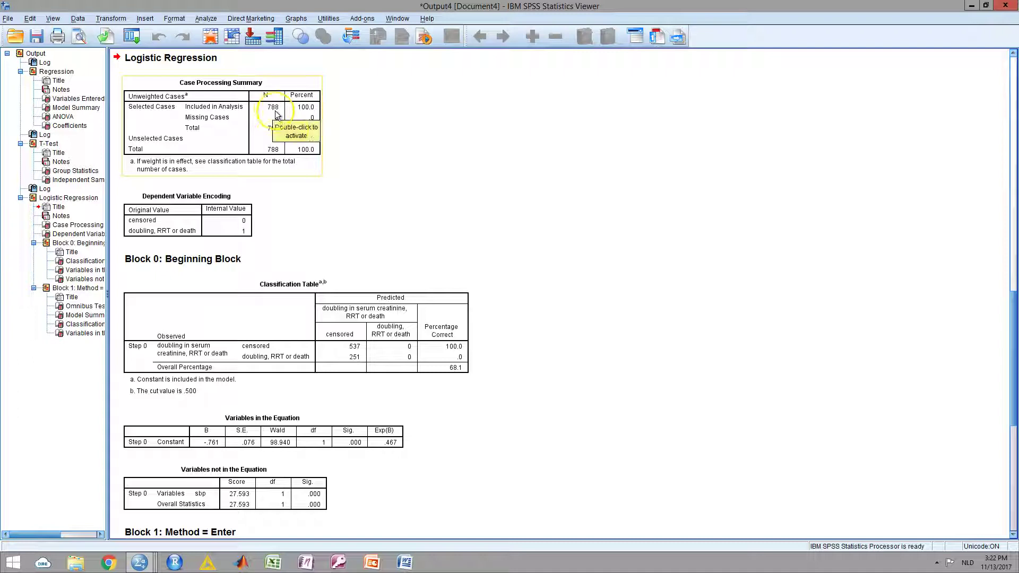
# Examine the logistic regression output, from the case summary to the sbp coefficient, significance and Exp(B) in the Block 1 variables table.
pyautogui.scroll(-3, 270, 115)
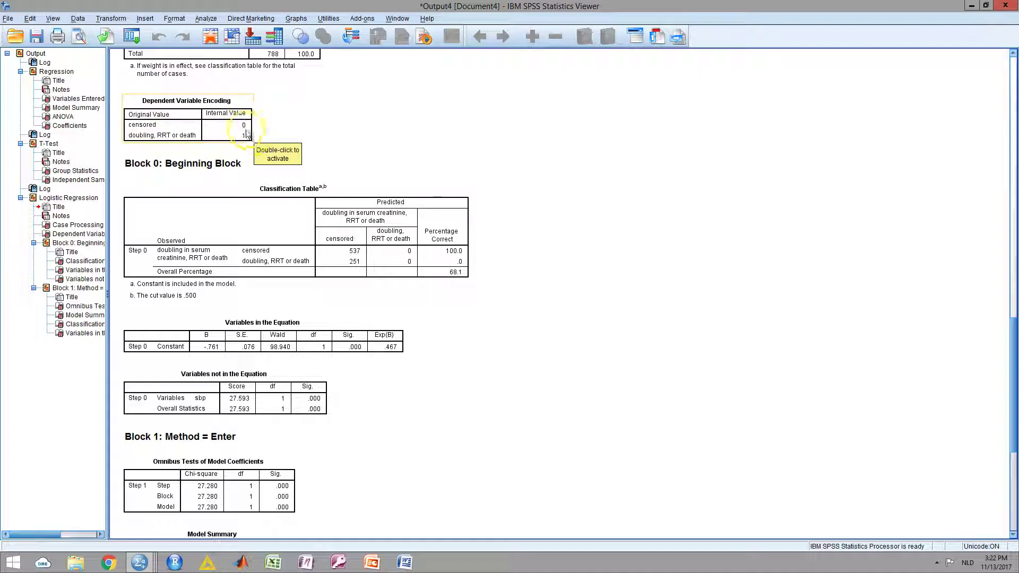
pyautogui.scroll(-1, 351, 152)
pyautogui.scroll(-1, 350, 154)
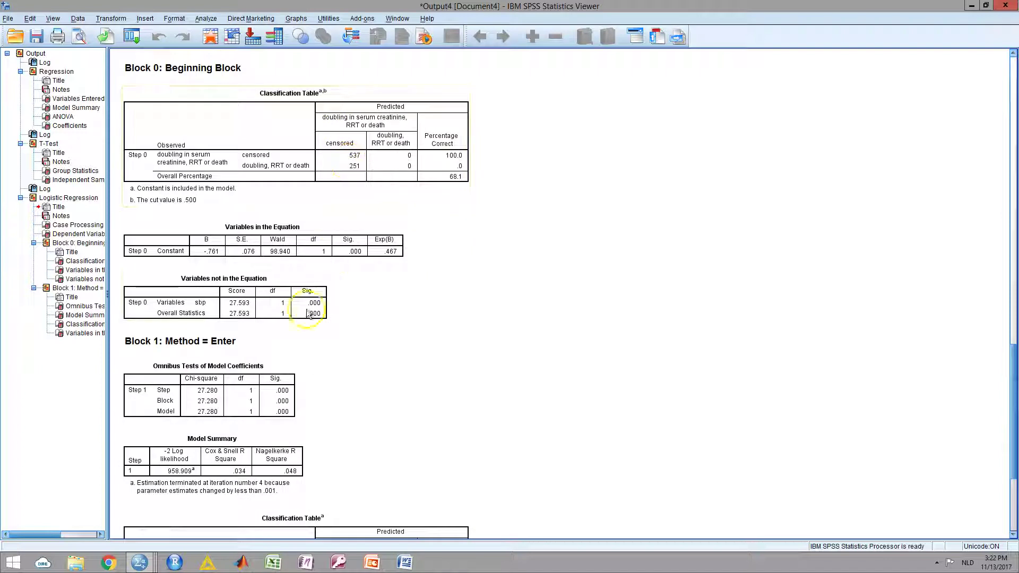
pyautogui.scroll(-4, 406, 273)
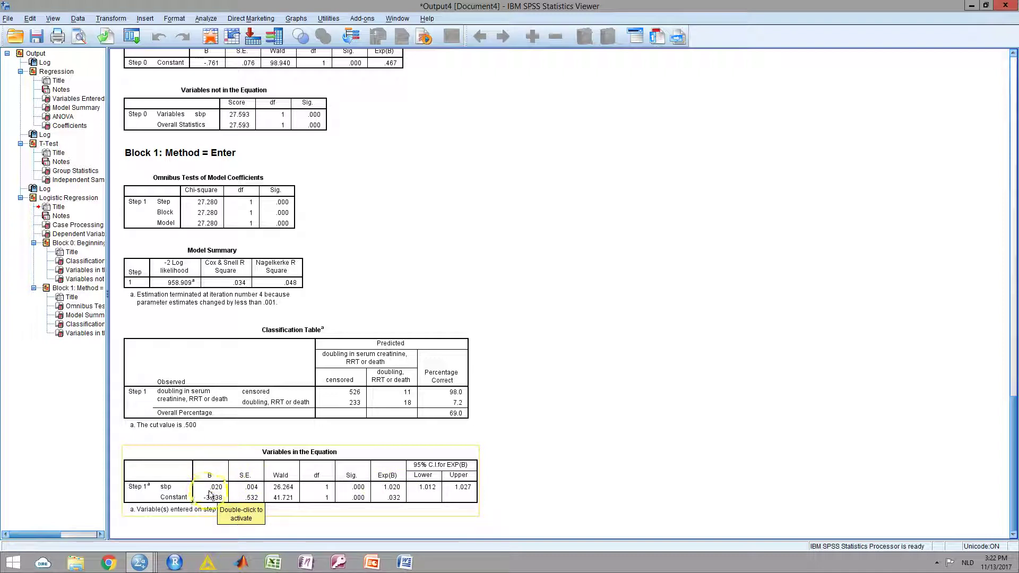
pyautogui.click(392, 494)
pyautogui.click(391, 492)
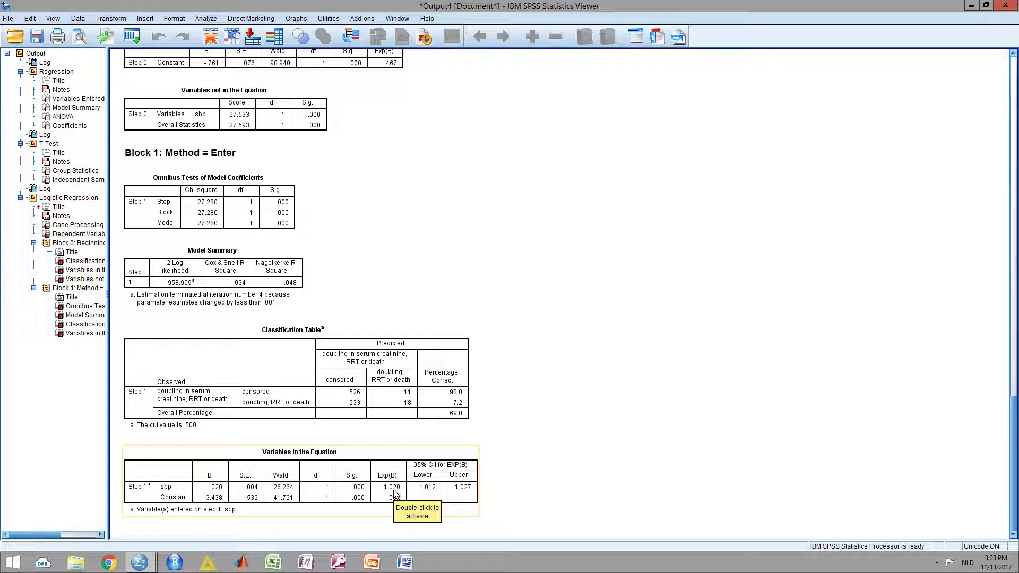
pyautogui.click(361, 492)
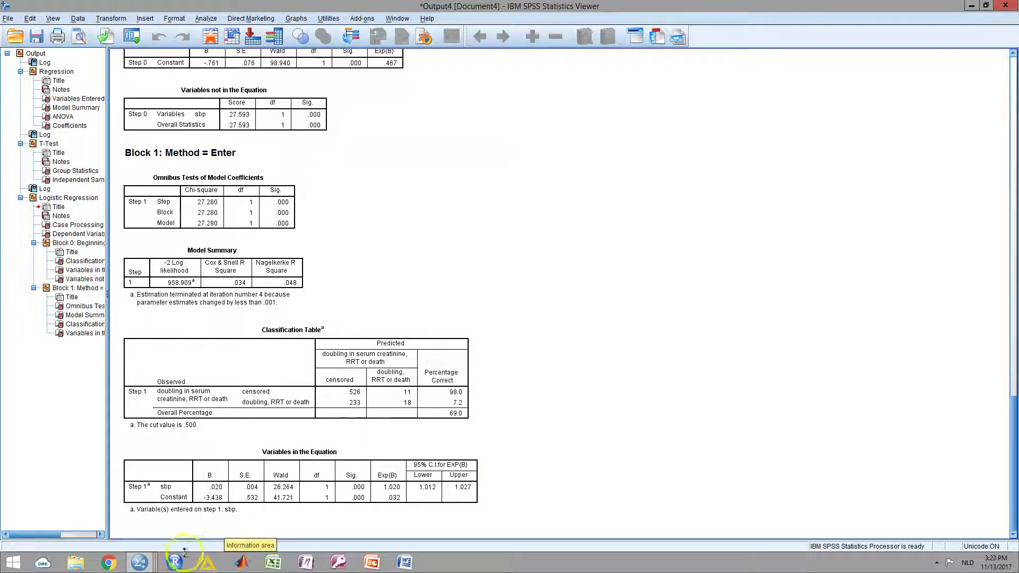
# In the syntax file, insert a copy of the sbp logistic regression command above the comment about constructing a multivariate model.
pyautogui.moveTo(139, 562)
pyautogui.click(181, 510)
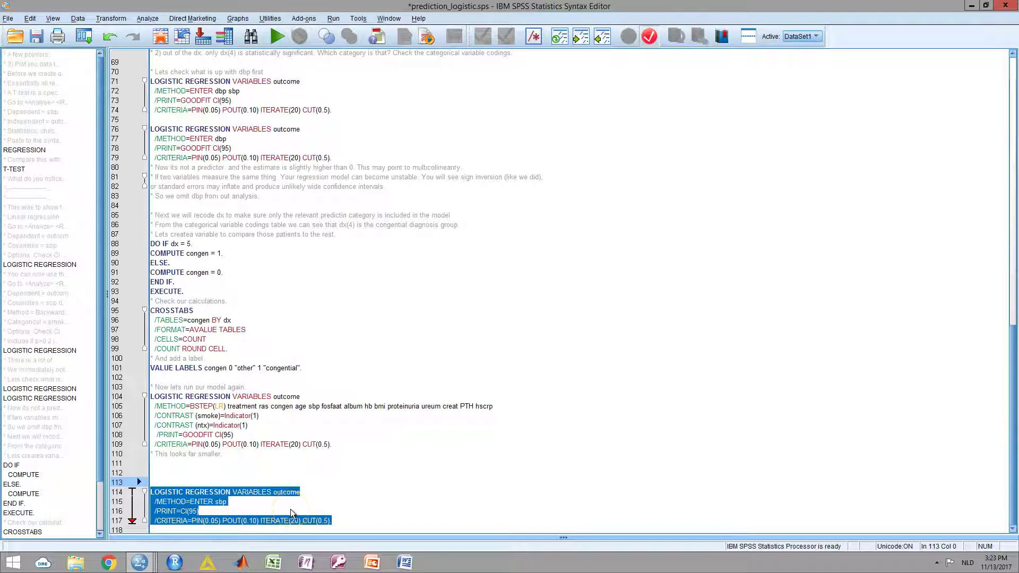
pyautogui.scroll(11, 291, 508)
pyautogui.scroll(3, 382, 297)
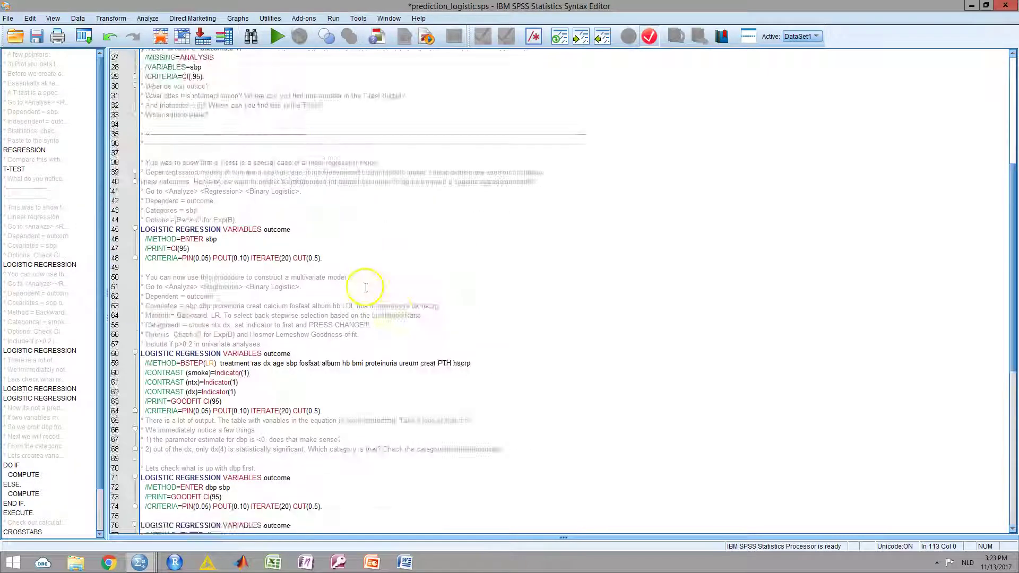
pyautogui.click(287, 238)
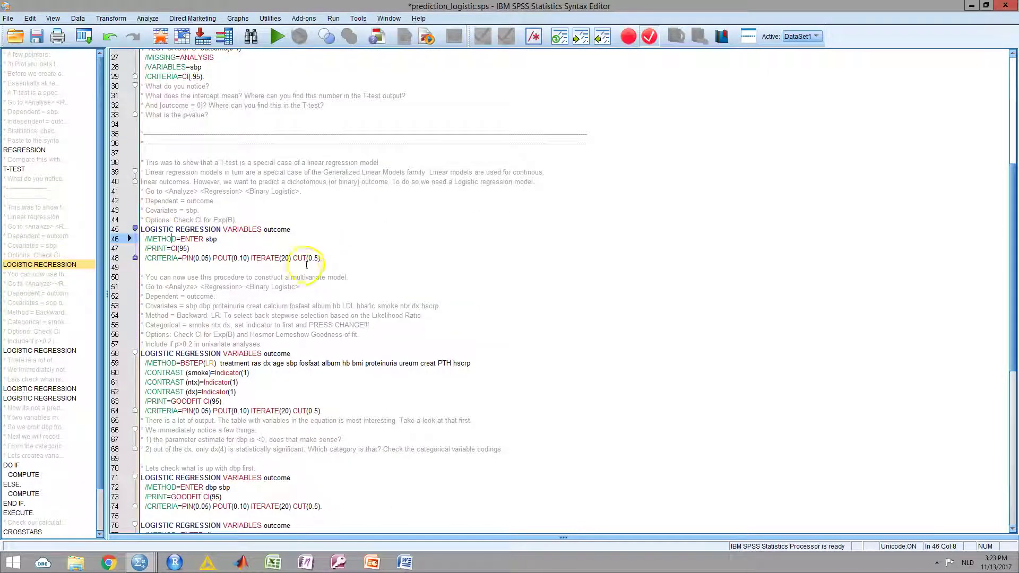
pyautogui.moveTo(325, 258); pyautogui.dragTo(150, 234)
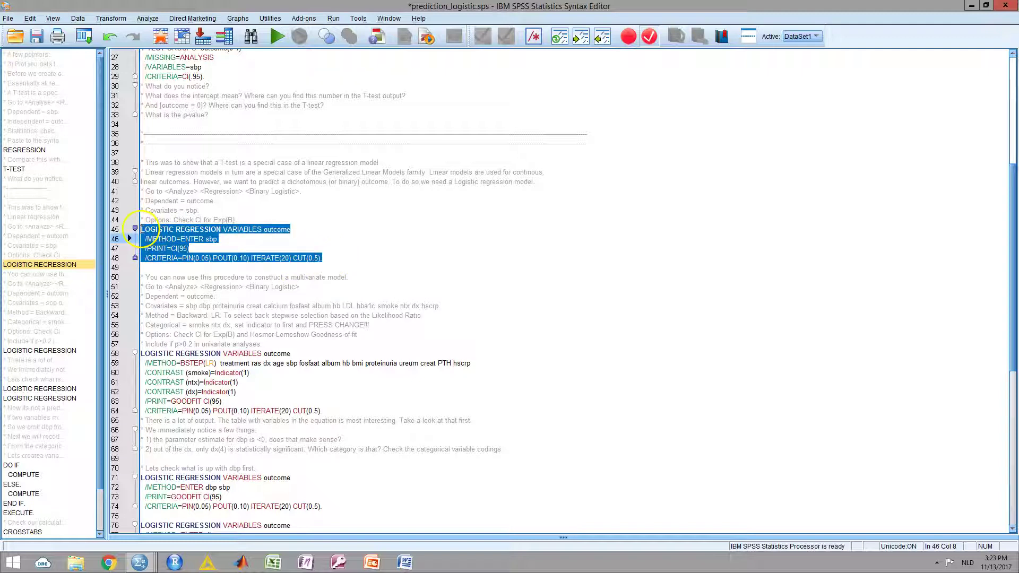
pyautogui.click(251, 276)
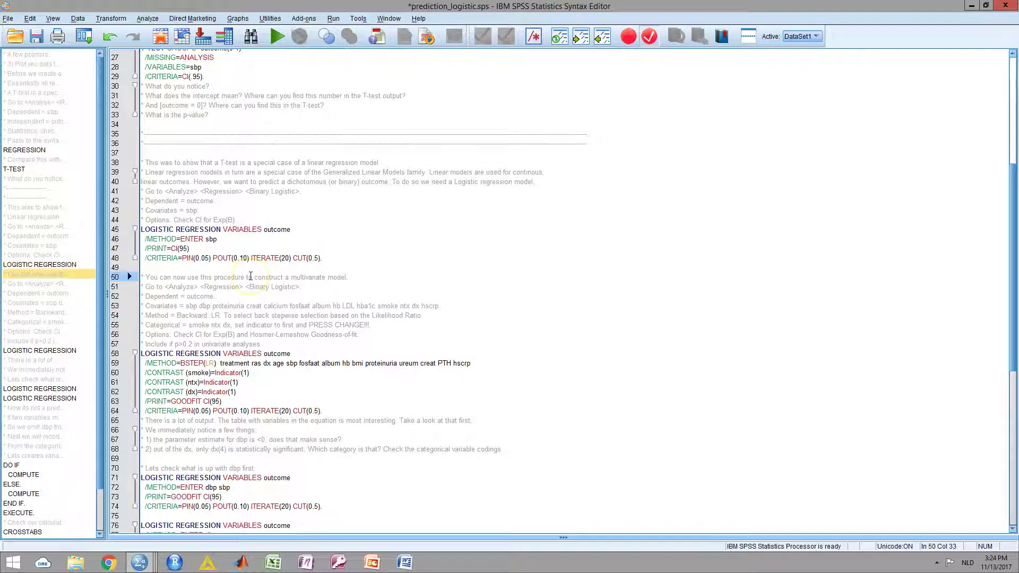
pyautogui.press('Home')
pyautogui.press('Return')
pyautogui.press('Up')
pyautogui.hotkey('ctrl', 'v')
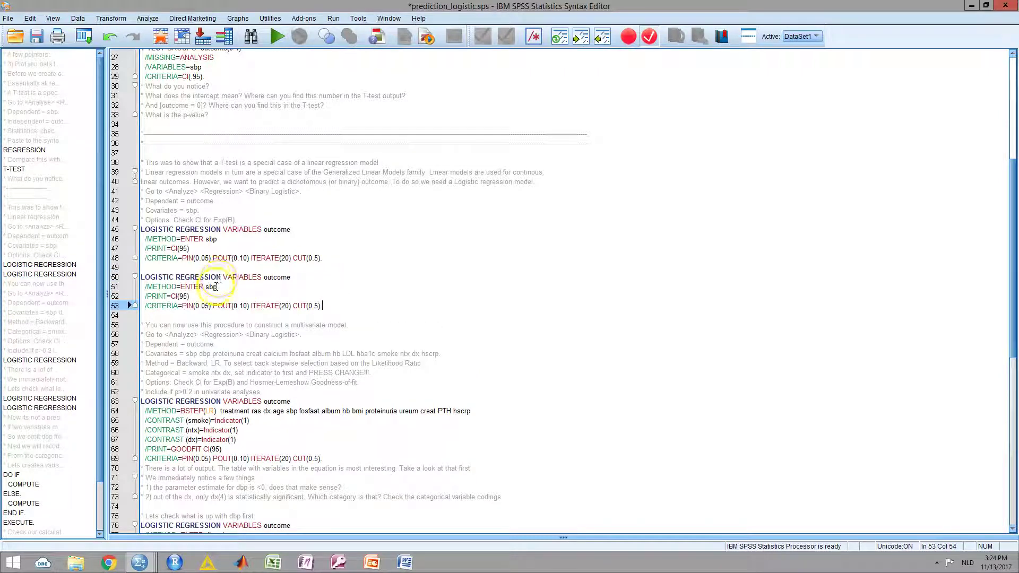
# Replace sbp in the copied command's ENTER method with treatment ras dx age sbp fosfaat album hb bmi proteinuria ureum creat PTH hscrp.
pyautogui.click(216, 287)
pyautogui.moveTo(221, 411); pyautogui.dragTo(475, 413)
pyautogui.click(296, 402)
pyautogui.moveTo(221, 410); pyautogui.dragTo(472, 411)
pyautogui.hotkey('ctrl', 'c')
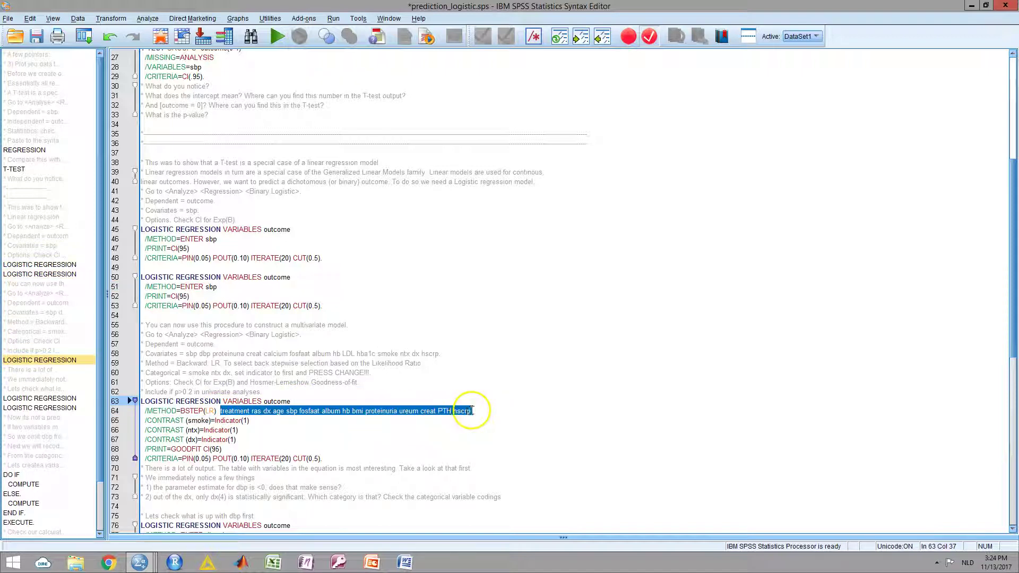
pyautogui.click(241, 291)
pyautogui.click(237, 286)
pyautogui.hotkey('ctrl', 'v')
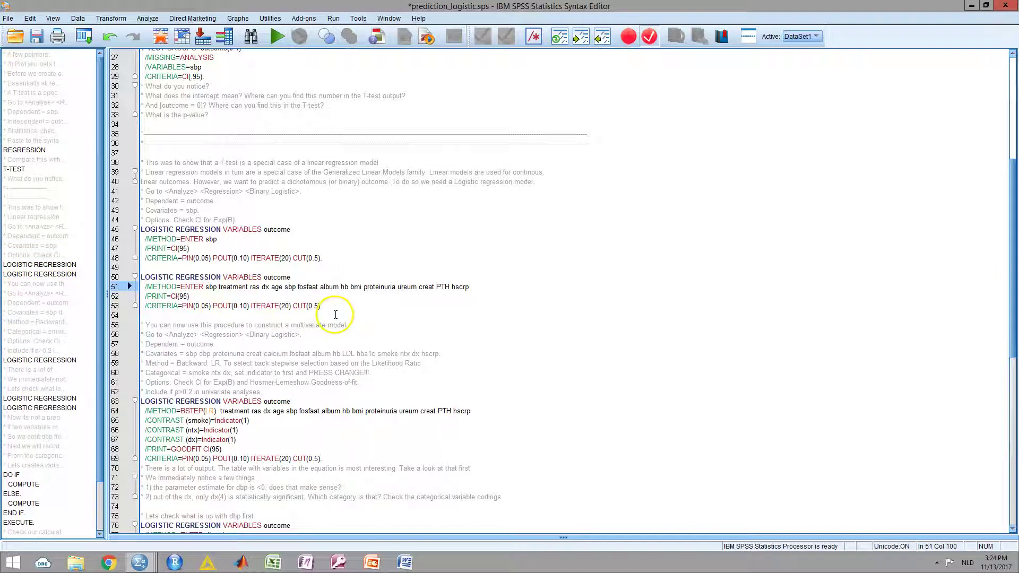
pyautogui.doubleClick(211, 287)
pyautogui.press('BackSpace')
pyautogui.press('BackSpace')
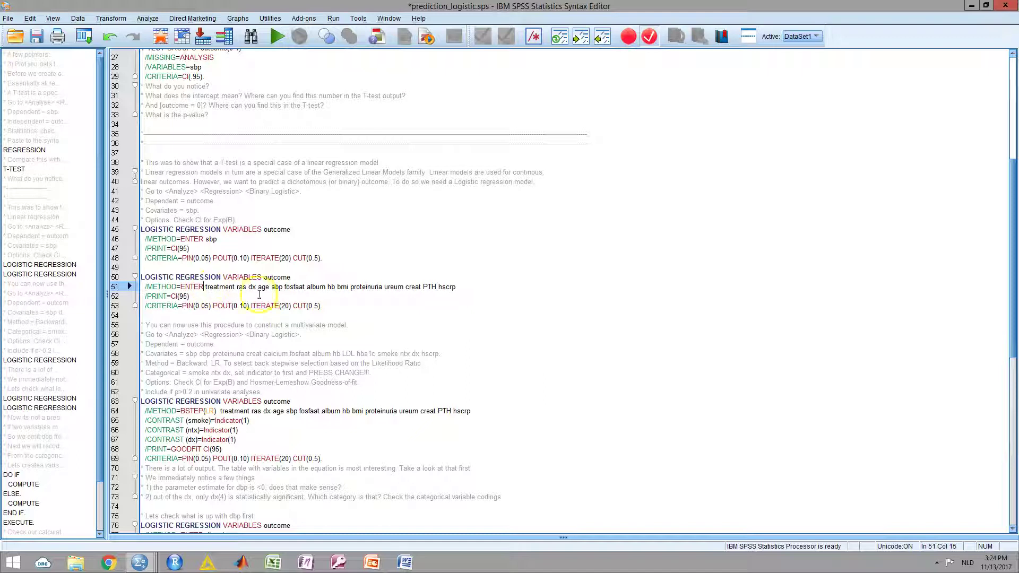
# Run the copied logistic regression command with all the candidate covariates.
pyautogui.doubleClick(277, 287)
pyautogui.moveTo(322, 306); pyautogui.dragTo(141, 277)
pyautogui.click(276, 36)
# Examine the multivariable output: missing cases in the case processing summary, variables not in the equation, model summary, classification and final coefficients.
pyautogui.scroll(-3, 269, 256)
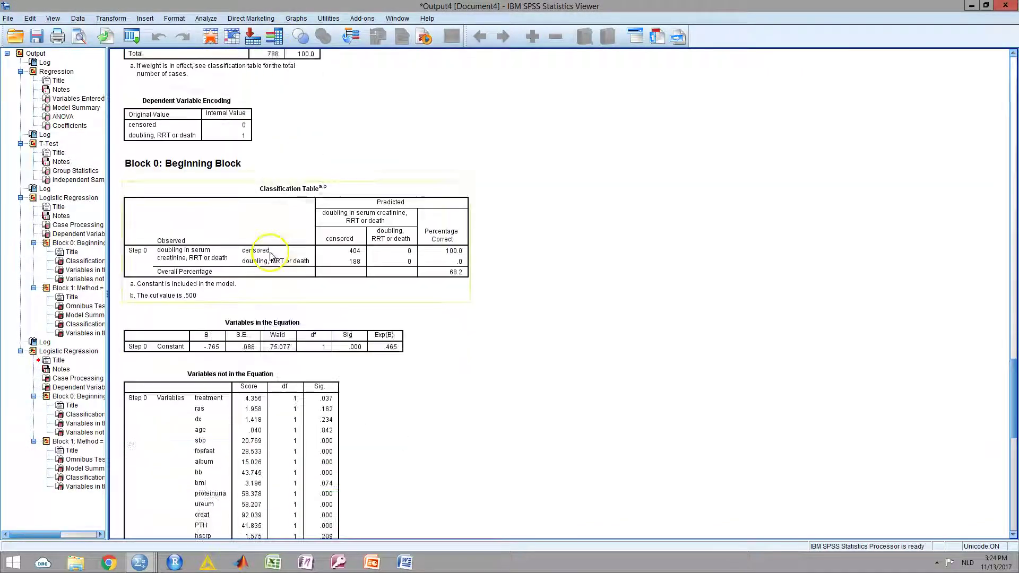
pyautogui.scroll(-3, 269, 257)
pyautogui.scroll(-6, 225, 149)
pyautogui.scroll(-3, 220, 172)
pyautogui.scroll(13, 223, 160)
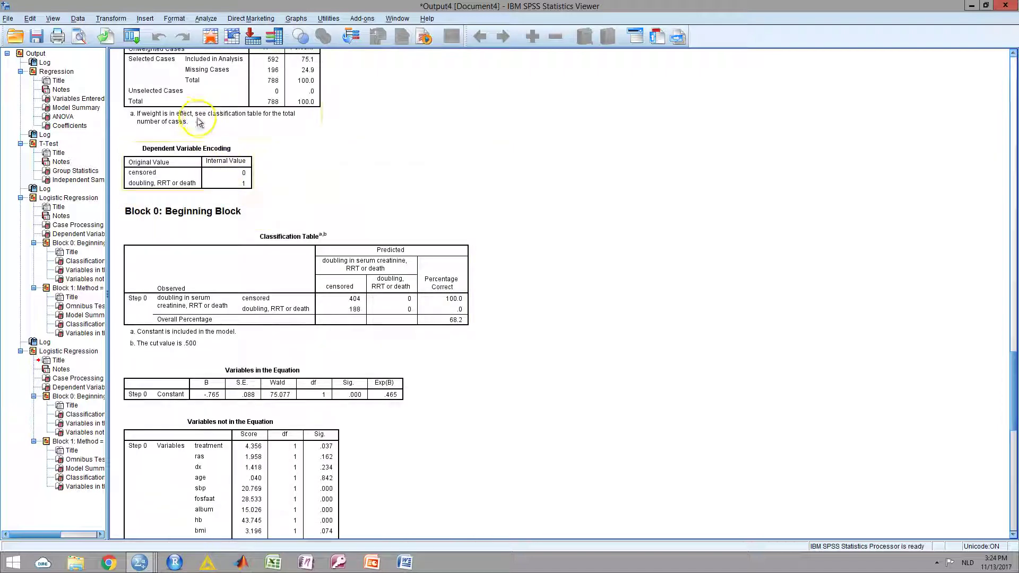
pyautogui.scroll(2, 198, 122)
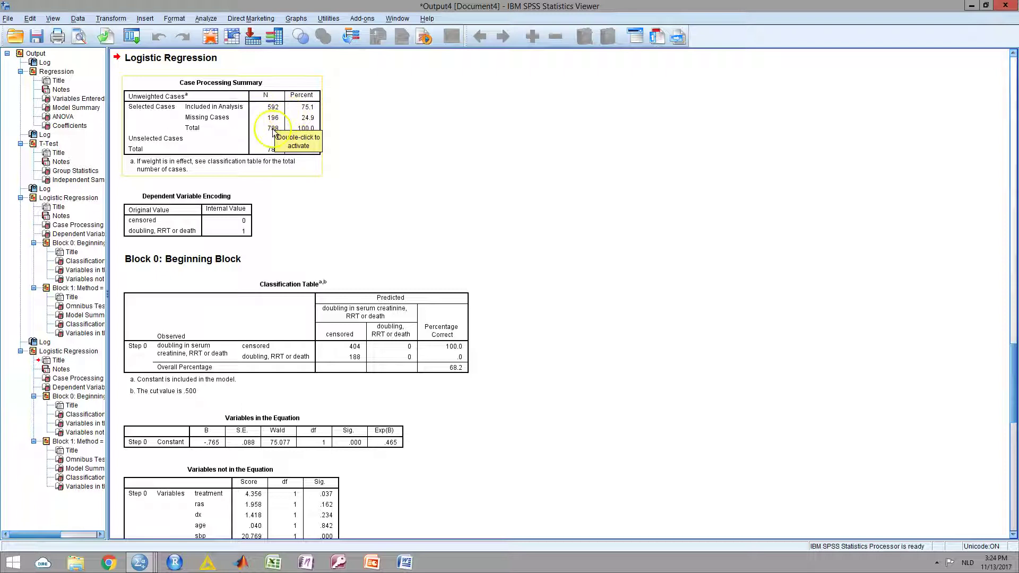
pyautogui.scroll(-3, 271, 178)
pyautogui.scroll(5, 271, 177)
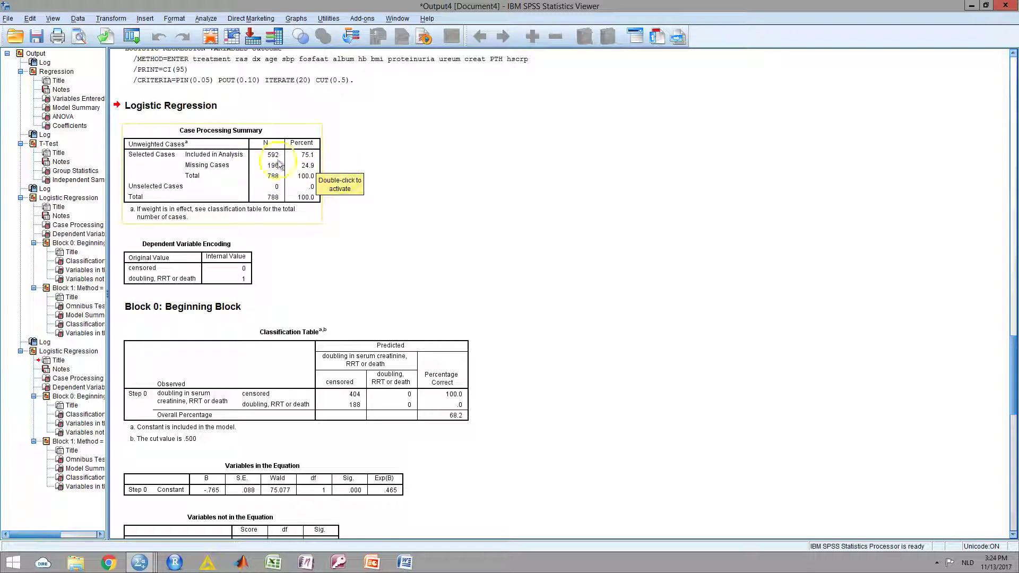
pyautogui.scroll(-3, 297, 223)
pyautogui.scroll(-5, 298, 229)
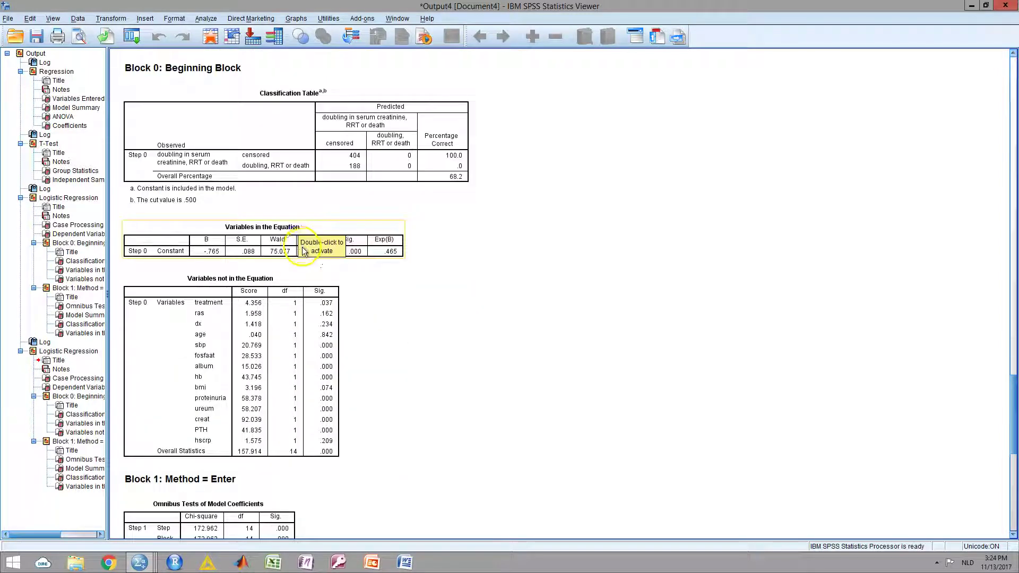
pyautogui.scroll(-3, 303, 247)
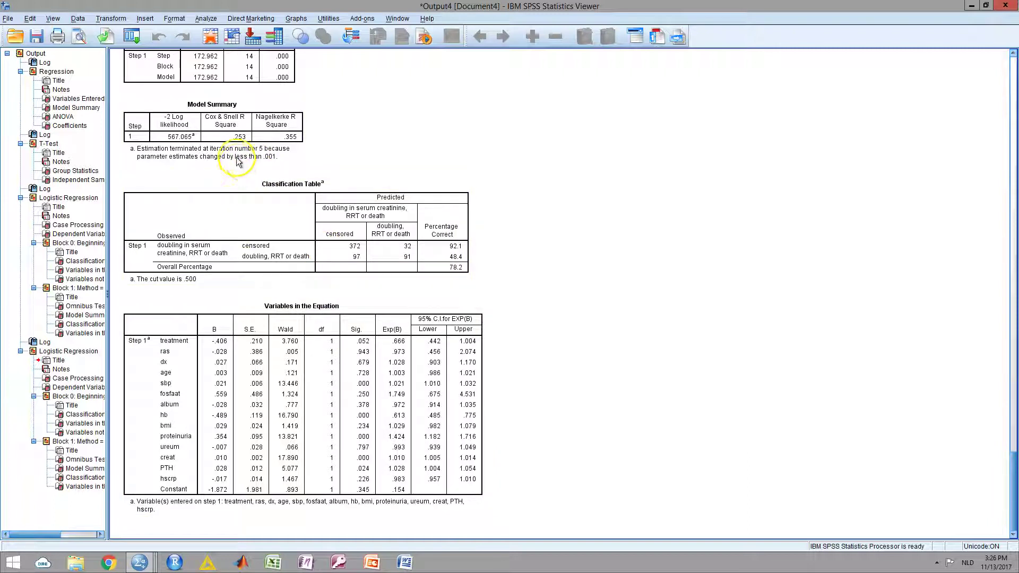
# Reopen the binary logistic regression setup and remove sbp from the covariates.
pyautogui.click(206, 20)
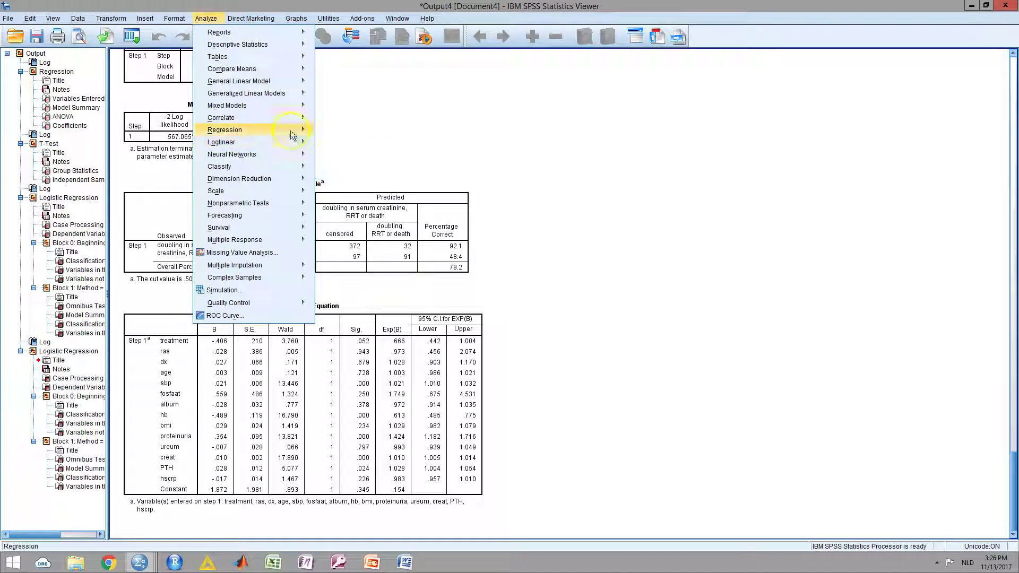
pyautogui.moveTo(290, 136)
pyautogui.click(351, 179)
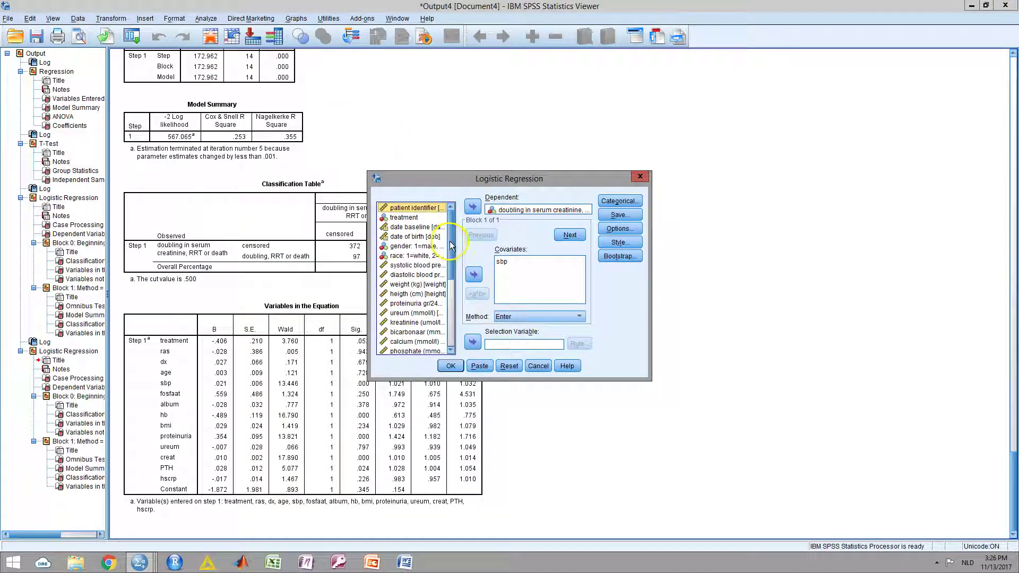
pyautogui.moveTo(452, 246); pyautogui.dragTo(450, 251)
pyautogui.click(501, 262)
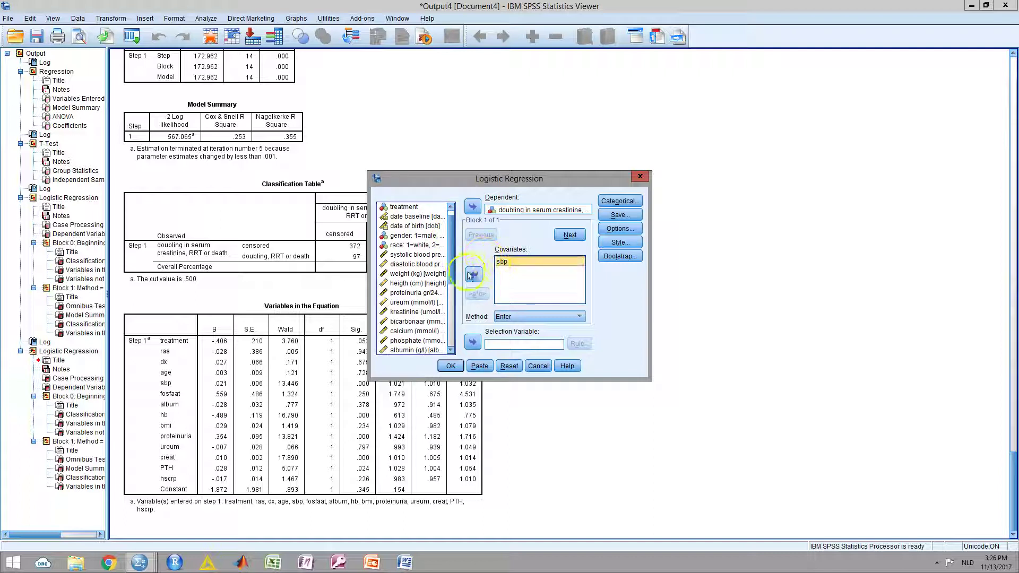
pyautogui.click(474, 274)
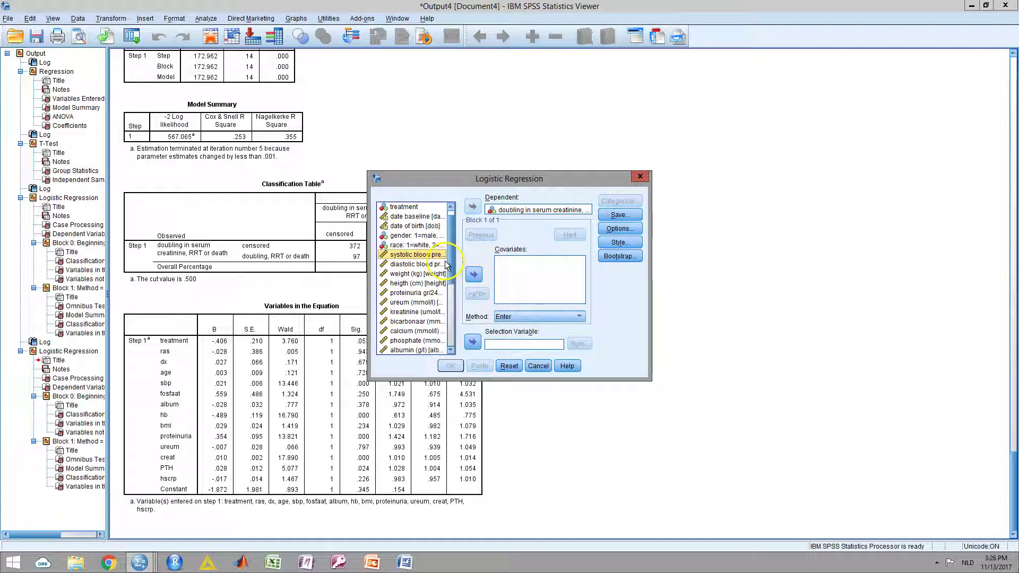
# Add the variables from systolic blood pressure through glycosylated hemoglobin as covariates, and remove dbp from them.
pyautogui.scroll(-2, 451, 284)
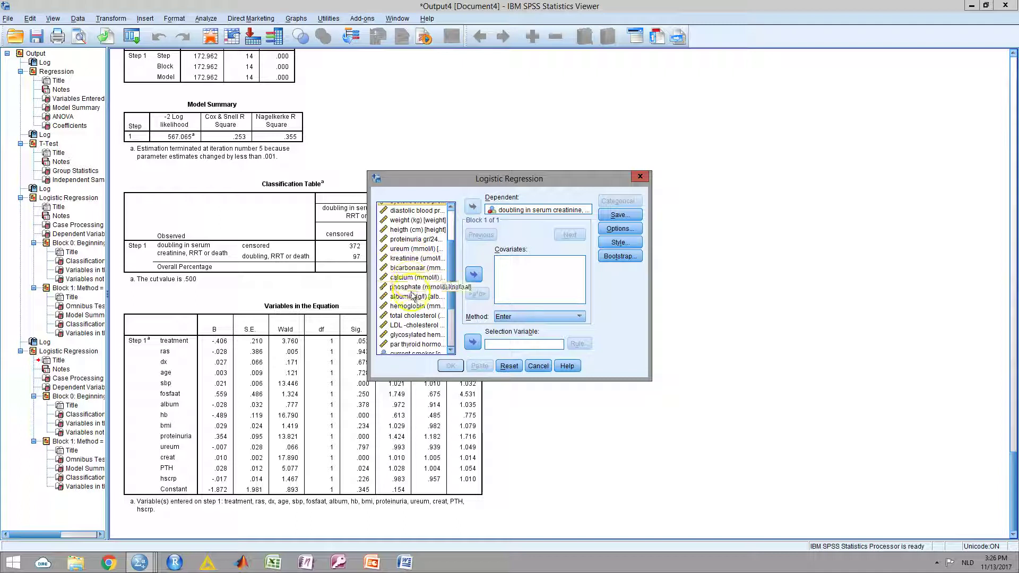
pyautogui.keyDown('shift'); pyautogui.click(416, 334); pyautogui.keyUp('shift')
pyautogui.click(474, 275)
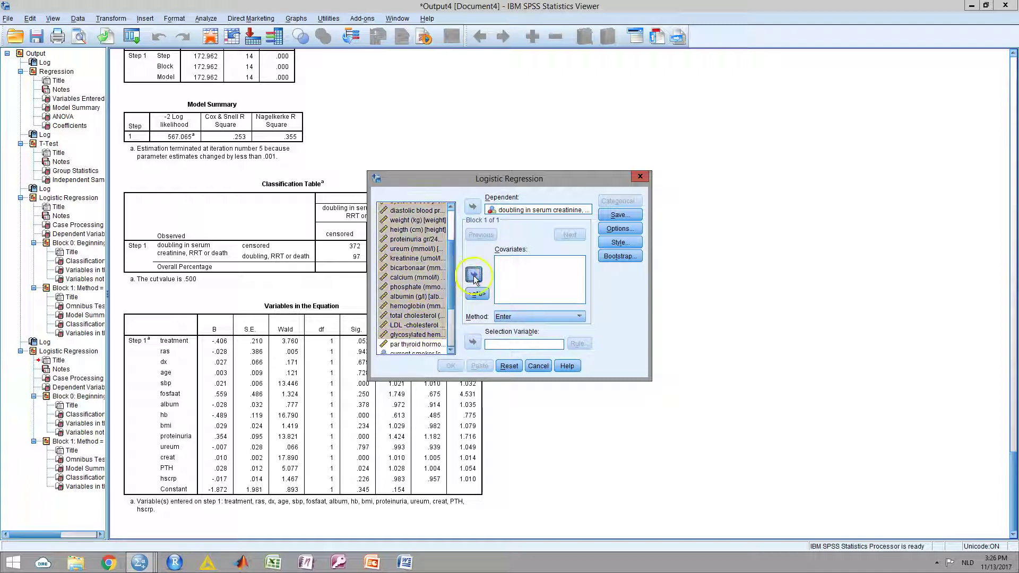
pyautogui.click(503, 272)
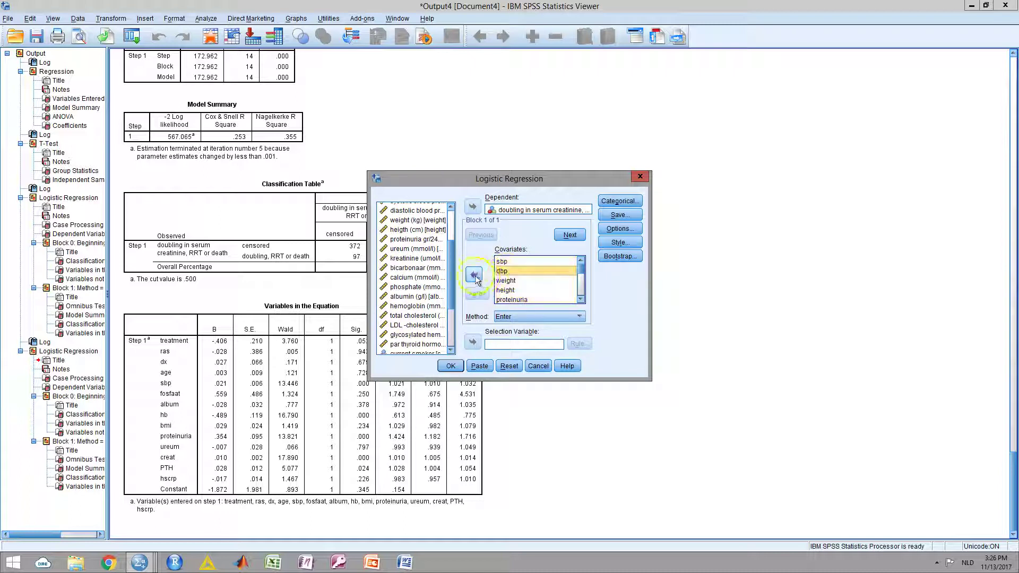
pyautogui.click(474, 275)
pyautogui.scroll(-3, 534, 285)
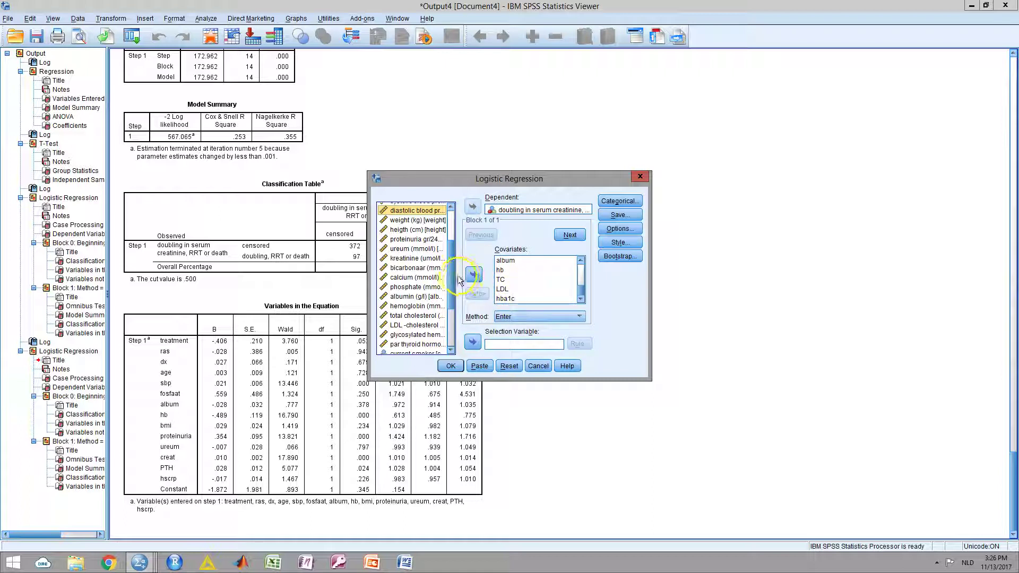
# Display variable names instead of labels in the list, and add dx and hscrp as covariates.
pyautogui.scroll(-3, 452, 311)
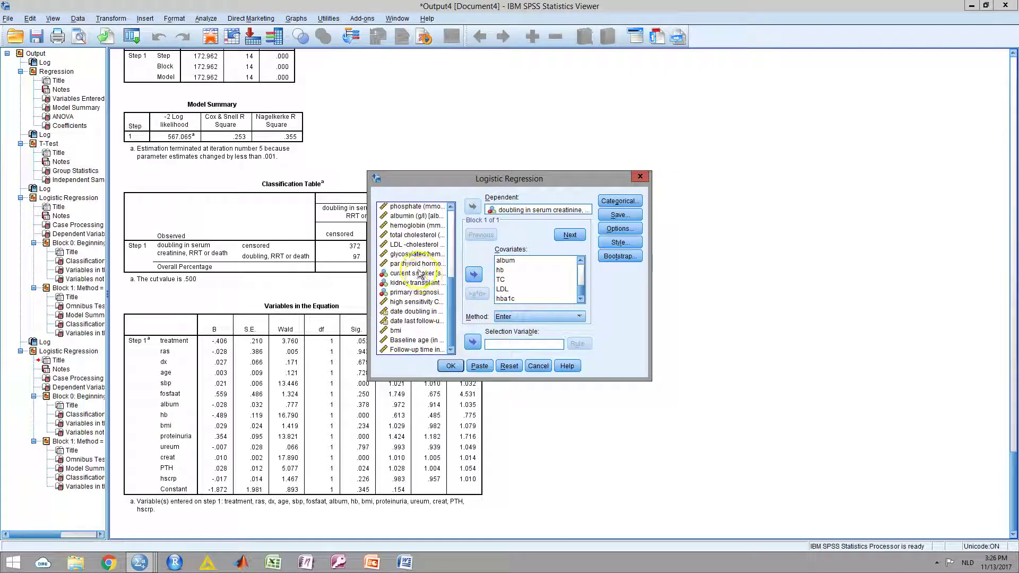
pyautogui.rightClick(390, 277)
pyautogui.click(425, 287)
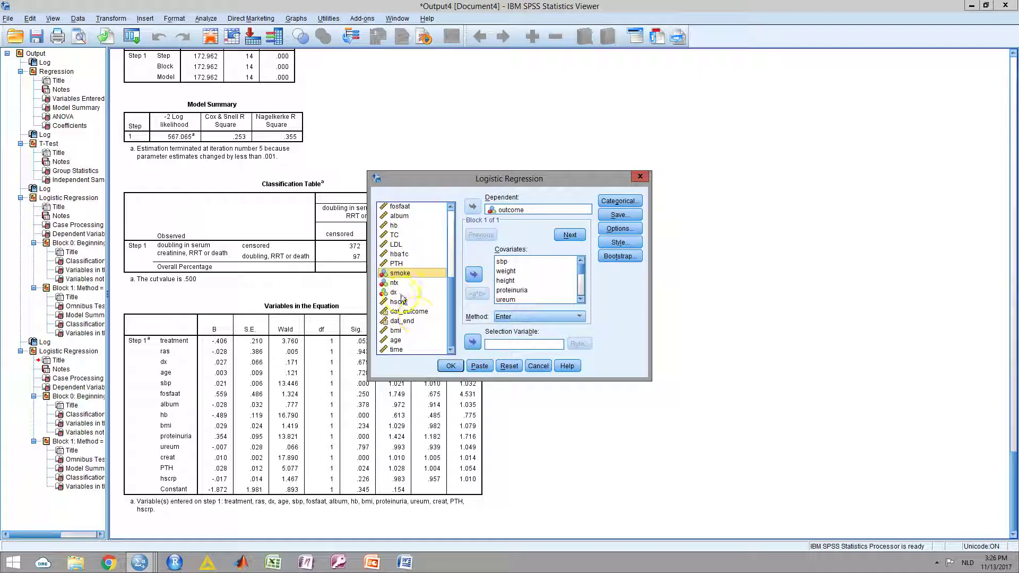
pyautogui.click(404, 292)
pyautogui.click(472, 275)
pyautogui.doubleClick(398, 301)
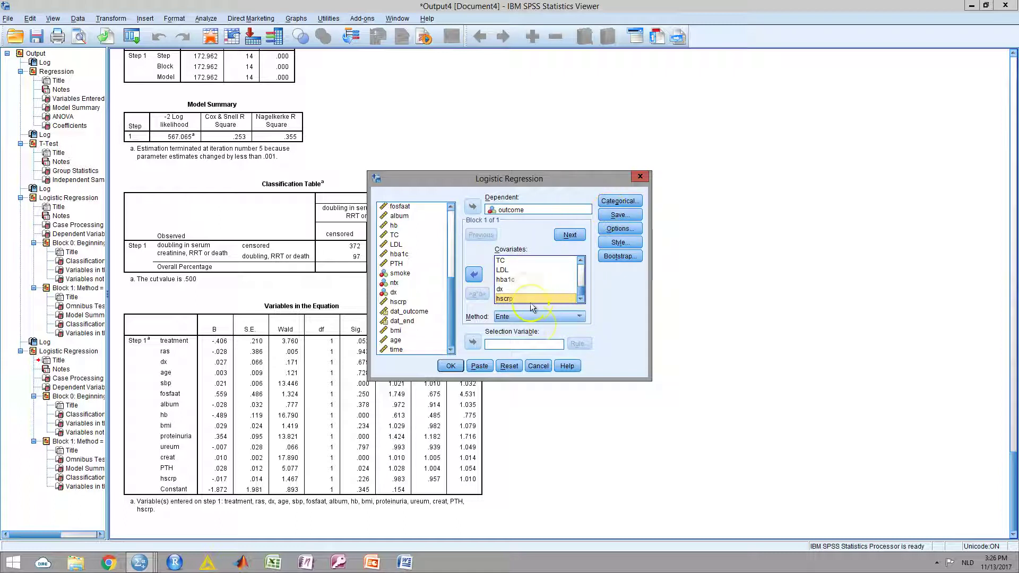
# Set the covariate selection method to Backward: LR and the stepwise entry probability to 0.1.
pyautogui.click(581, 317)
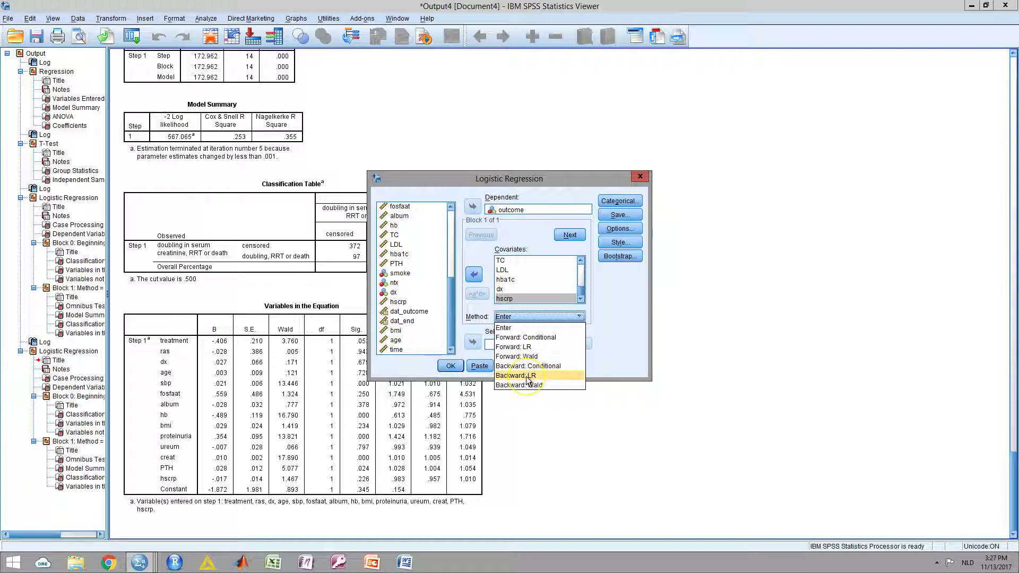
pyautogui.click(526, 377)
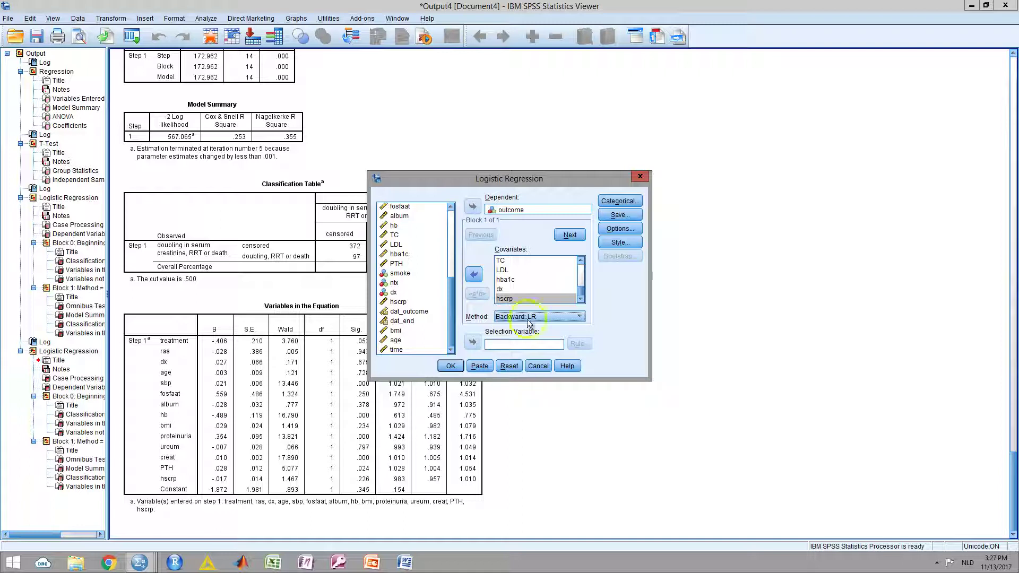
pyautogui.click(628, 228)
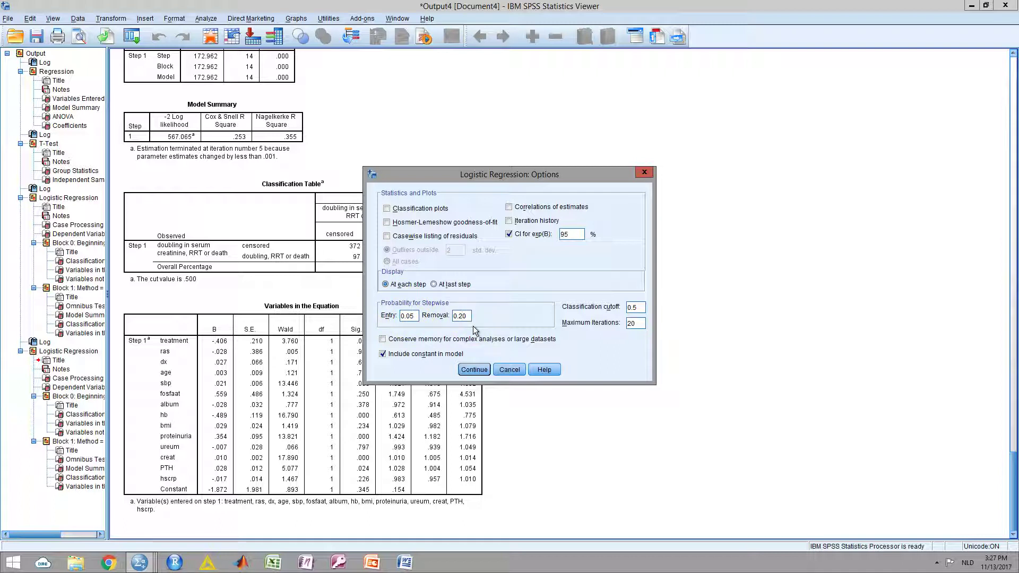
pyautogui.click(413, 317)
pyautogui.press('BackSpace')
pyautogui.press('BackSpace')
pyautogui.write('1')
pyautogui.click(470, 371)
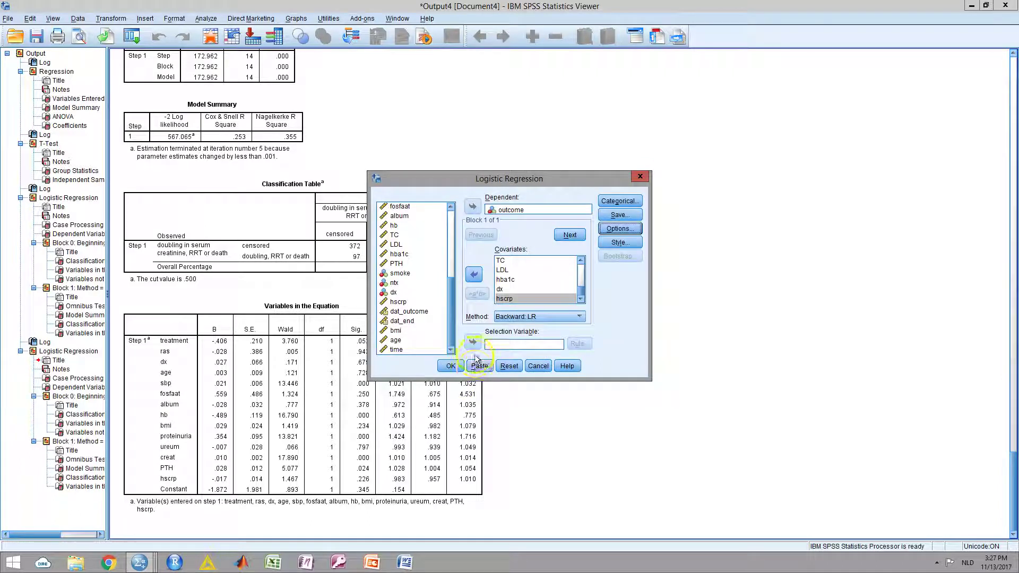
# Paste the backward LR logistic regression command into the syntax file and run it there.
pyautogui.click(477, 367)
pyautogui.hotkey('alt', 'Tab')
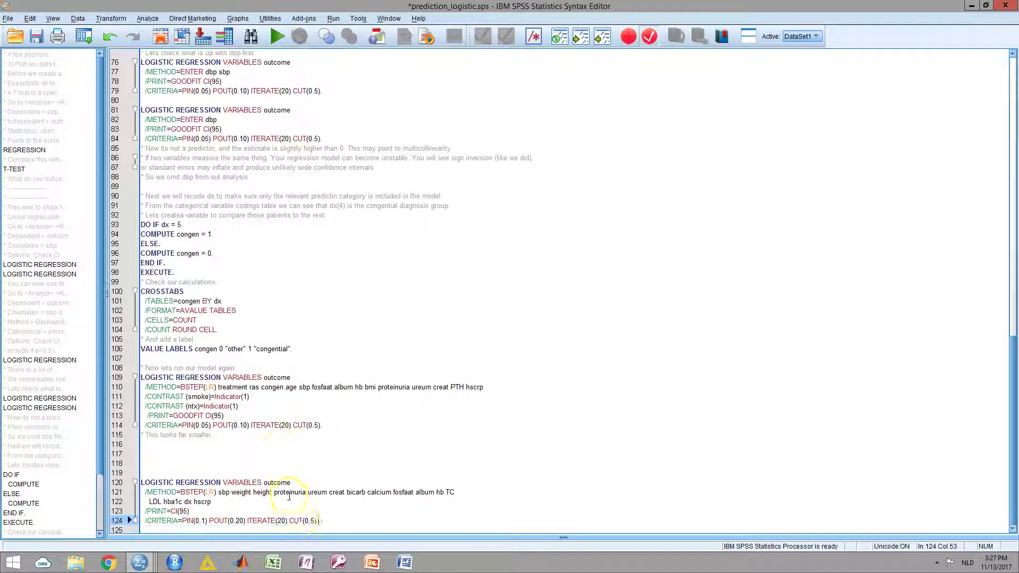
pyautogui.moveTo(337, 520); pyautogui.dragTo(140, 482)
pyautogui.hotkey('ctrl', 'r')
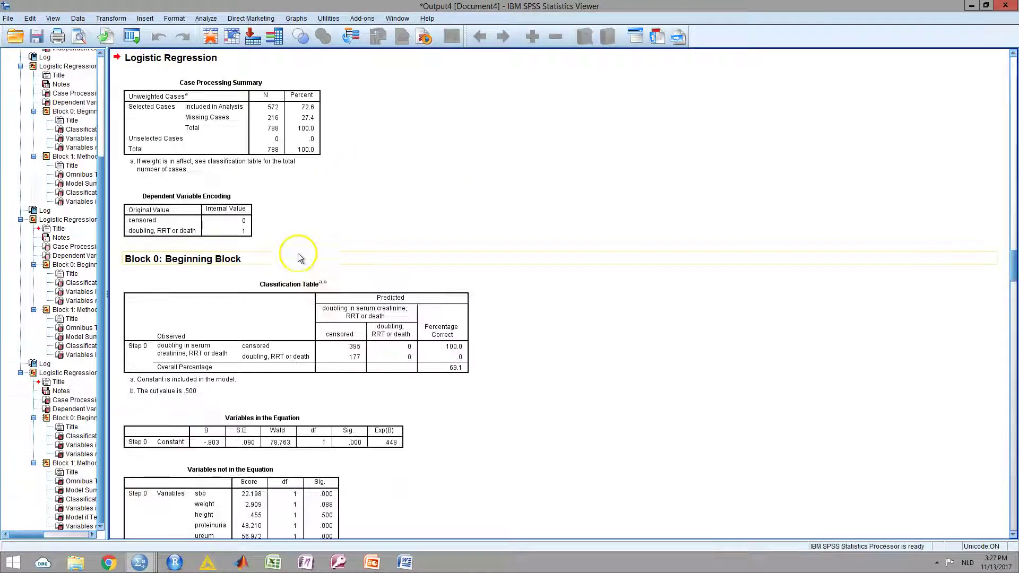
# Examine the backward stepwise output: variables not in the equation, omnibus tests, classification table and the coefficients through the final step.
pyautogui.scroll(-2, 296, 179)
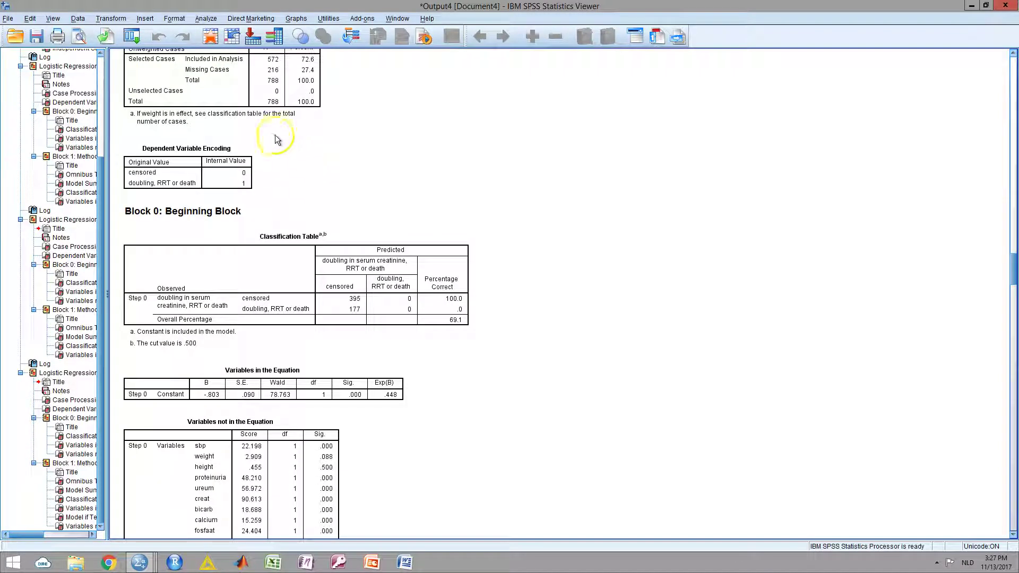
pyautogui.scroll(-10, 282, 138)
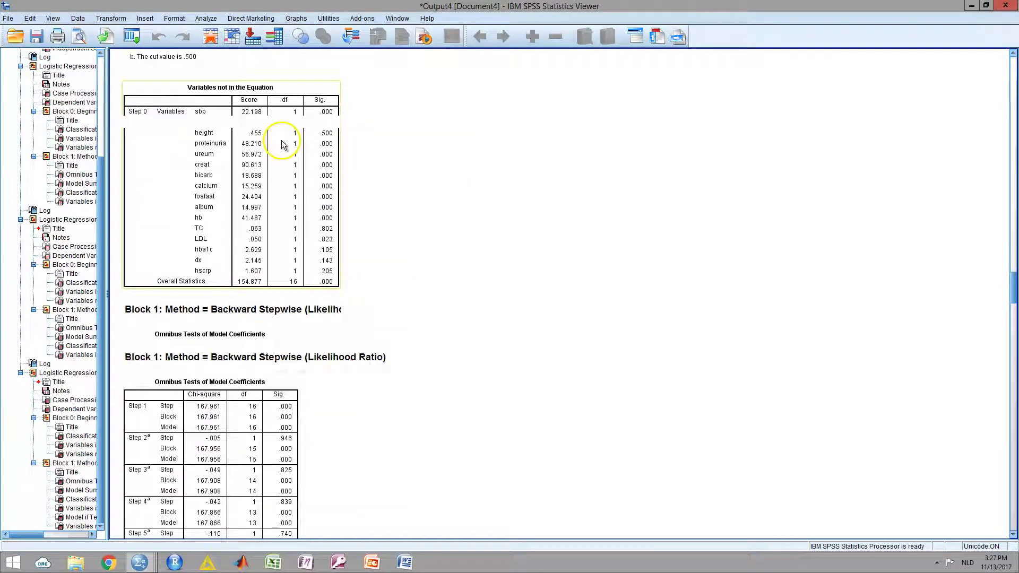
pyautogui.scroll(-3, 282, 144)
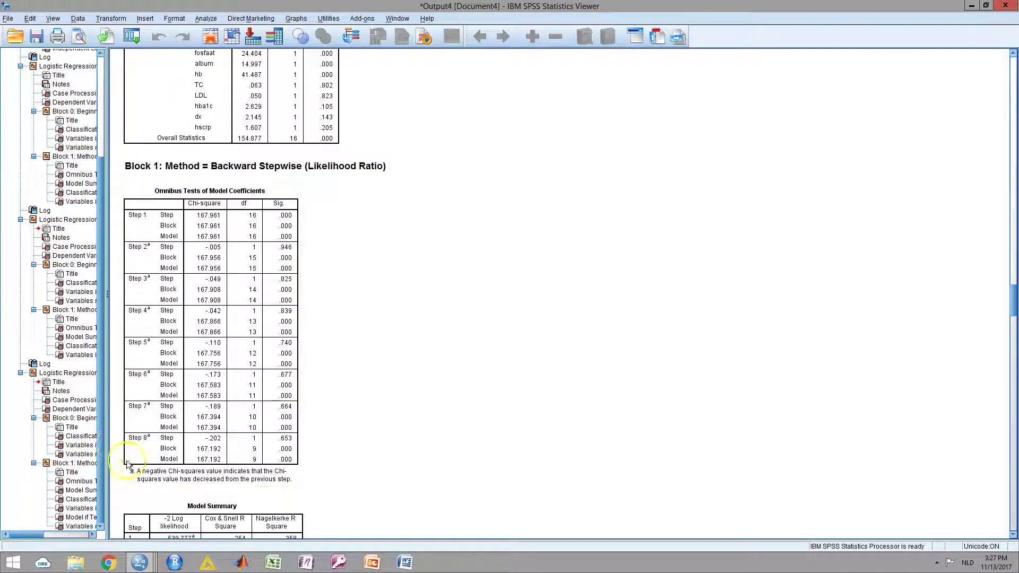
pyautogui.scroll(-20, 361, 373)
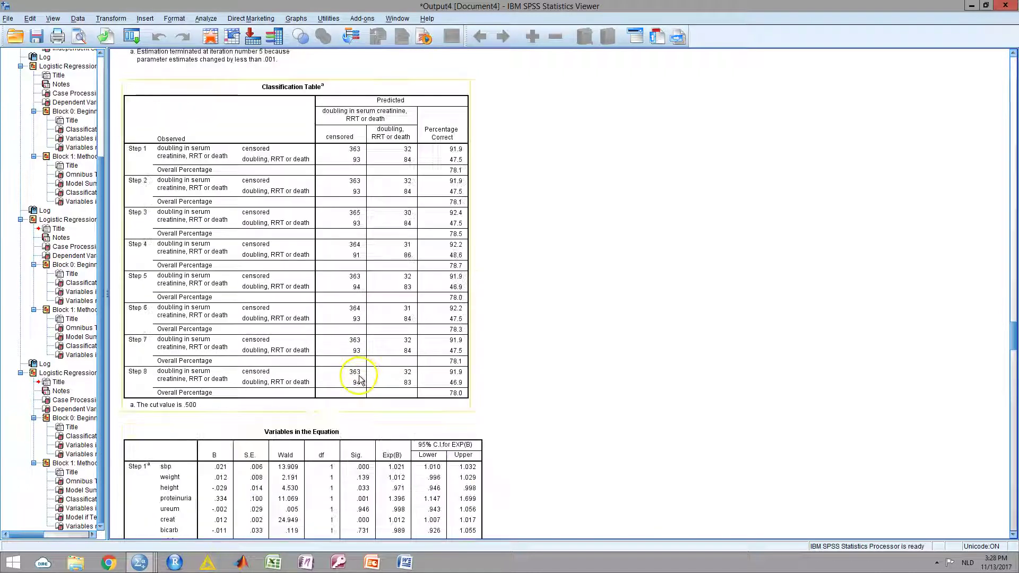
pyautogui.scroll(-3, 346, 151)
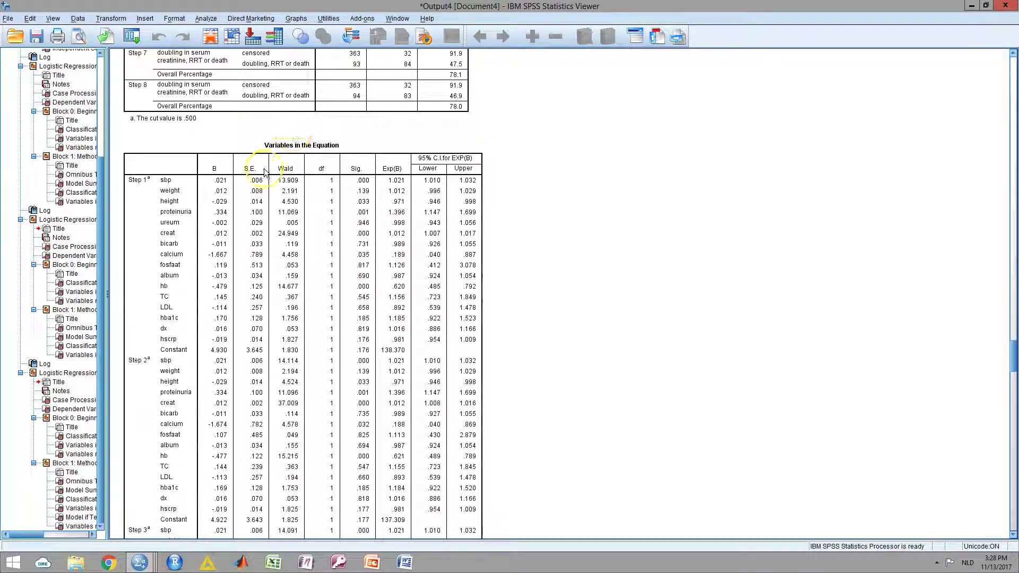
pyautogui.click(312, 153)
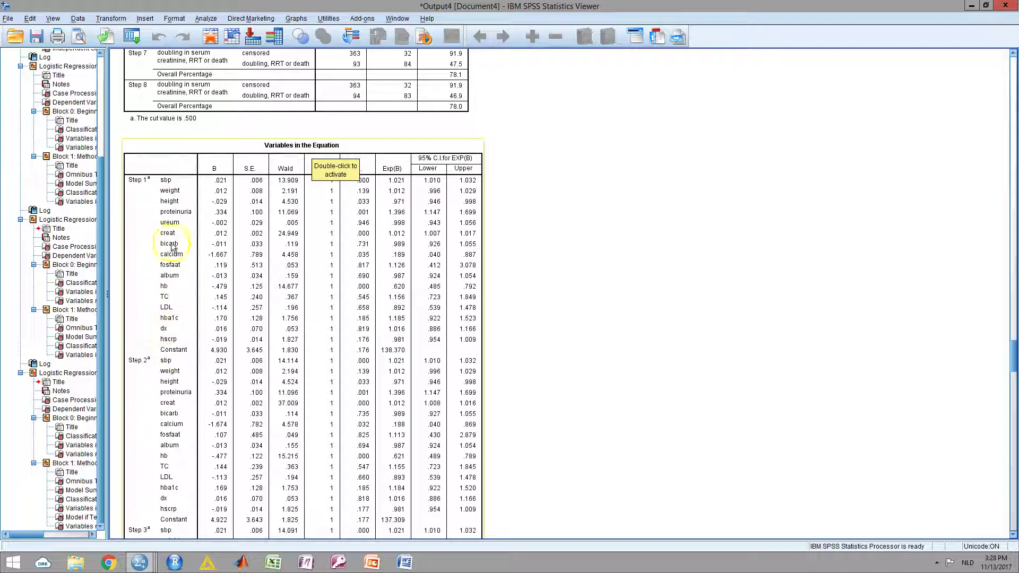
pyautogui.scroll(-3, 202, 290)
pyautogui.scroll(-15, 202, 289)
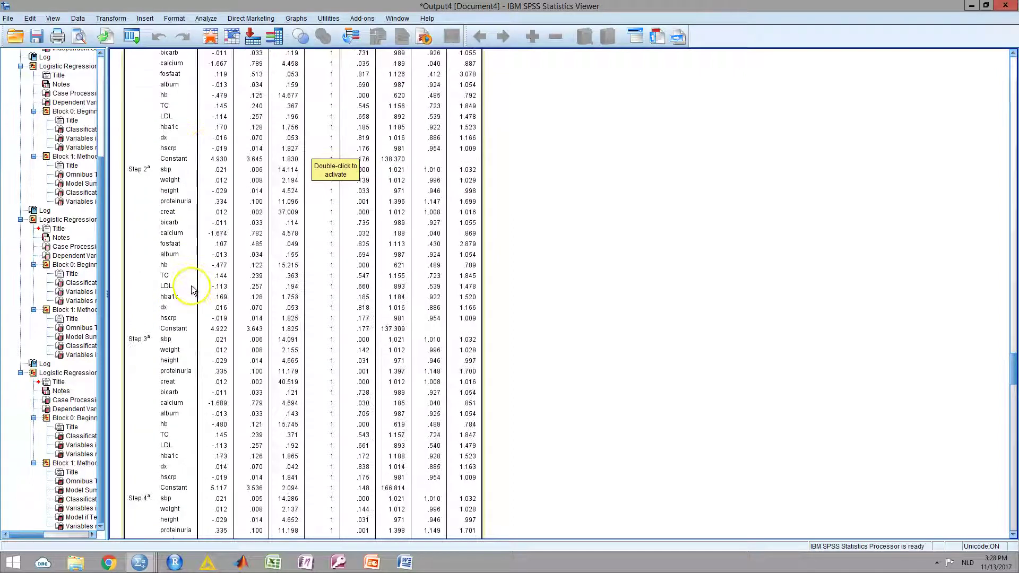
pyautogui.scroll(-11, 187, 280)
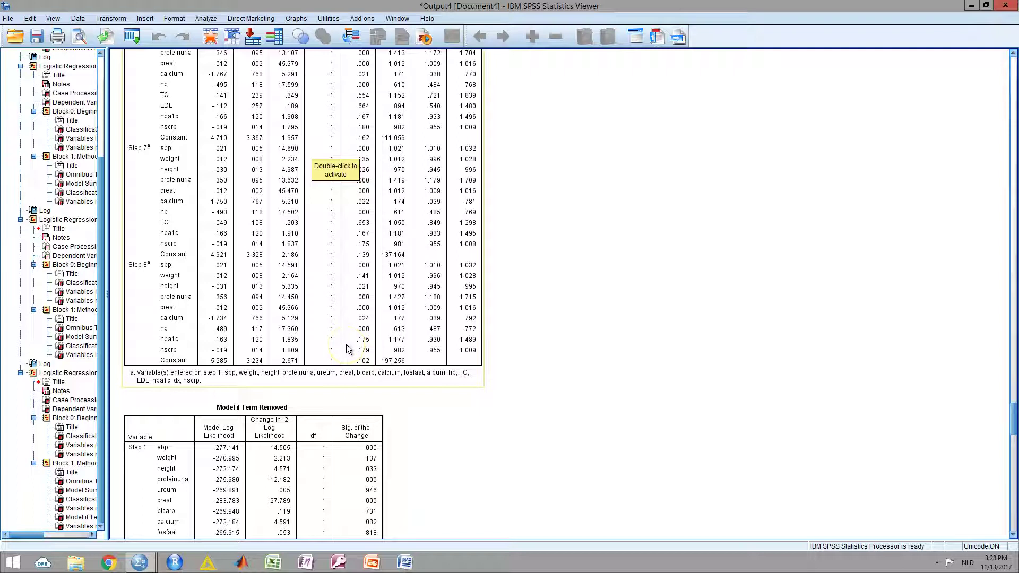
# Switch to the syntax file and delete the pasted logistic regression command at its end.
pyautogui.moveTo(139, 562)
pyautogui.click(158, 514)
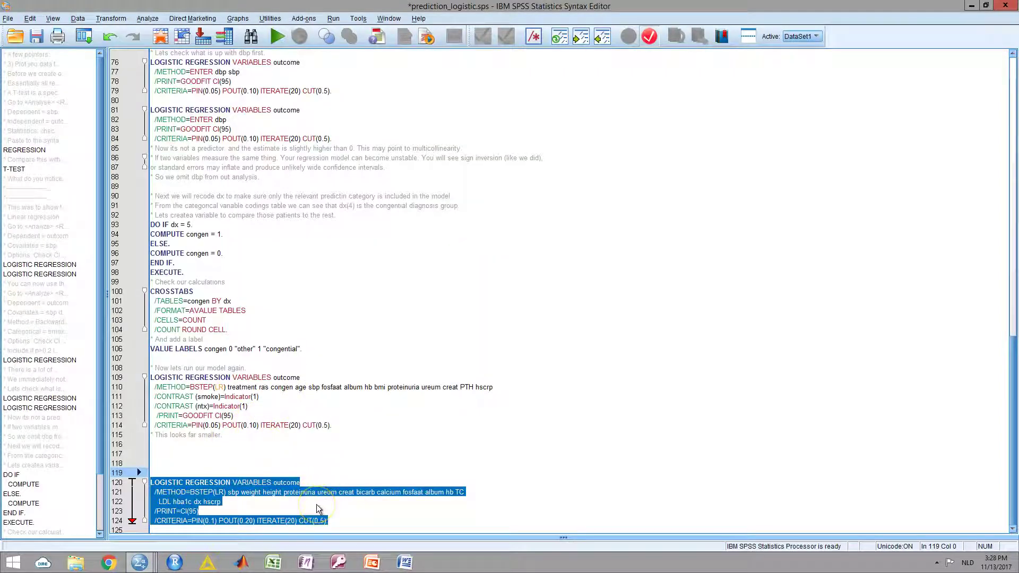
pyautogui.press('Delete')
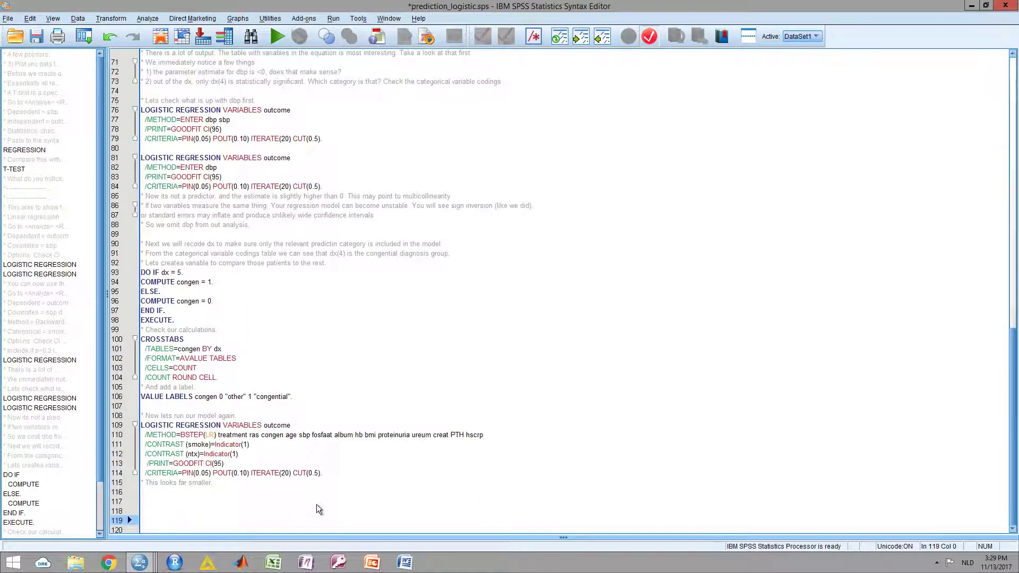
# Run the prepared BSTEP(LR) logistic regression command that has indicator contrasts for smoke, ntx and dx.
pyautogui.click(168, 329)
pyautogui.scroll(3, 193, 325)
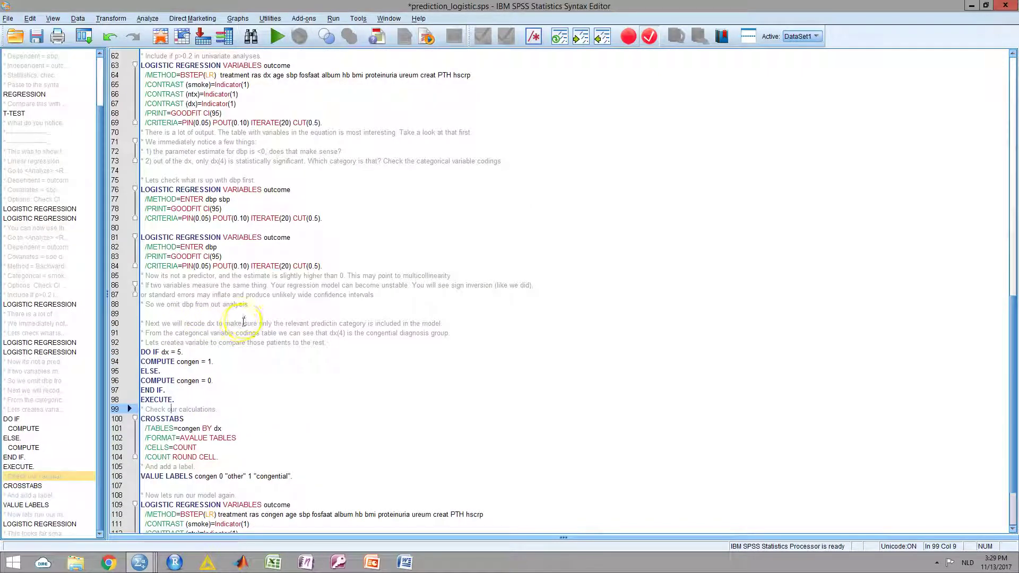
pyautogui.scroll(4, 244, 321)
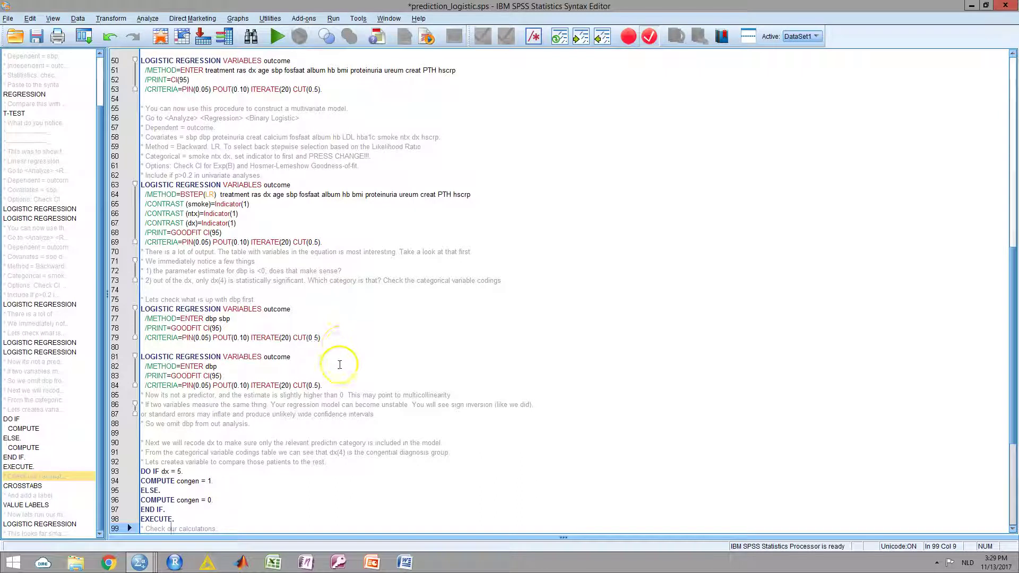
pyautogui.click(345, 249)
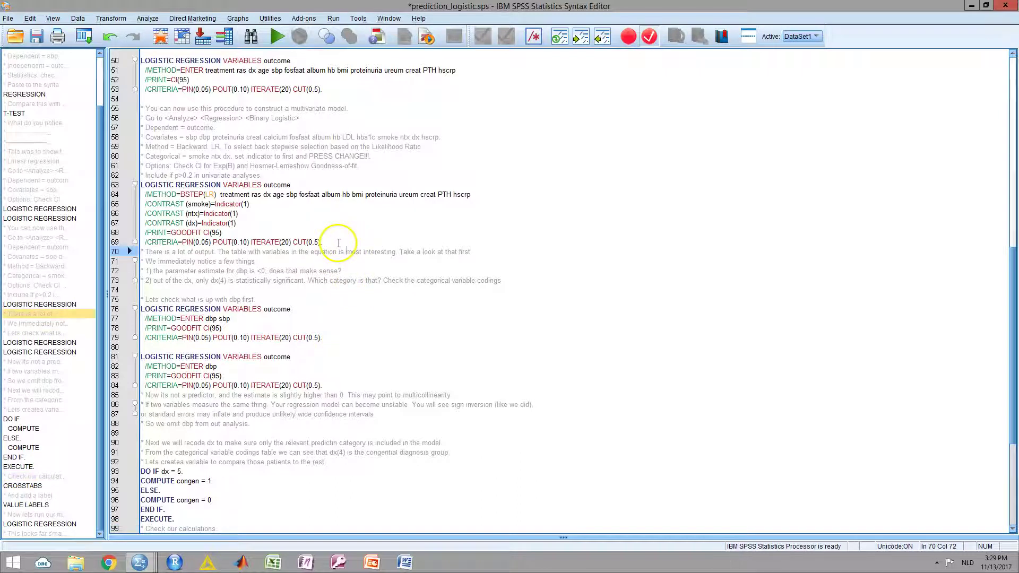
pyautogui.moveTo(338, 243); pyautogui.dragTo(139, 185)
pyautogui.click(277, 36)
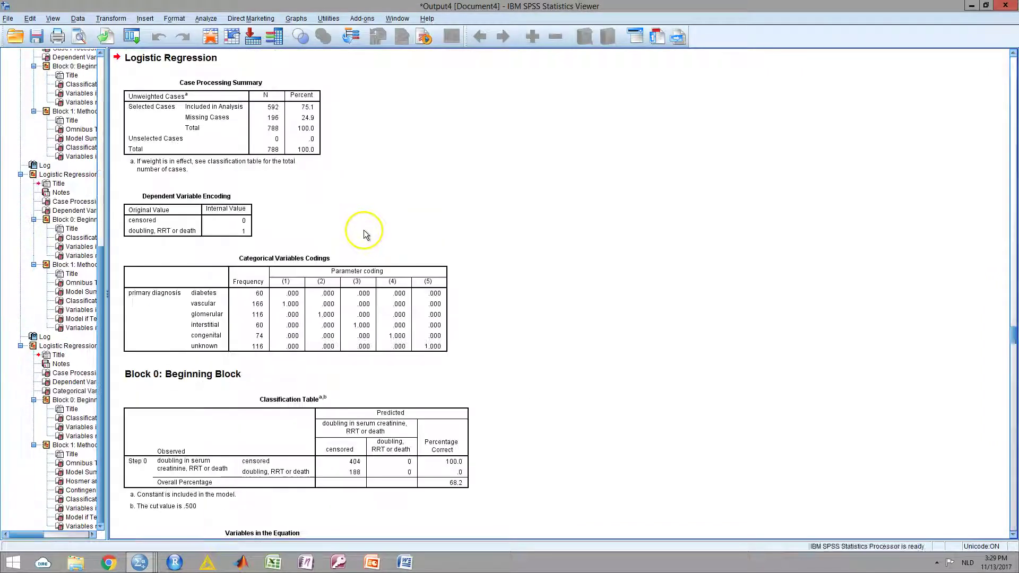
# Examine the new stepwise output: categorical codings, omnibus tests, contingency and classification tables, and the variables in the equation at the last step.
pyautogui.scroll(-6, 365, 199)
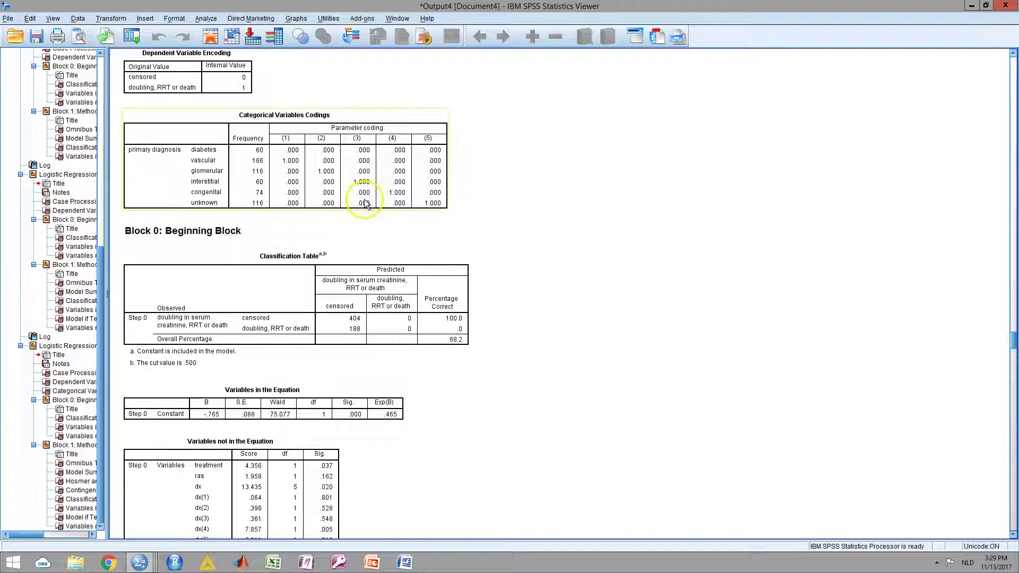
pyautogui.scroll(-7, 364, 207)
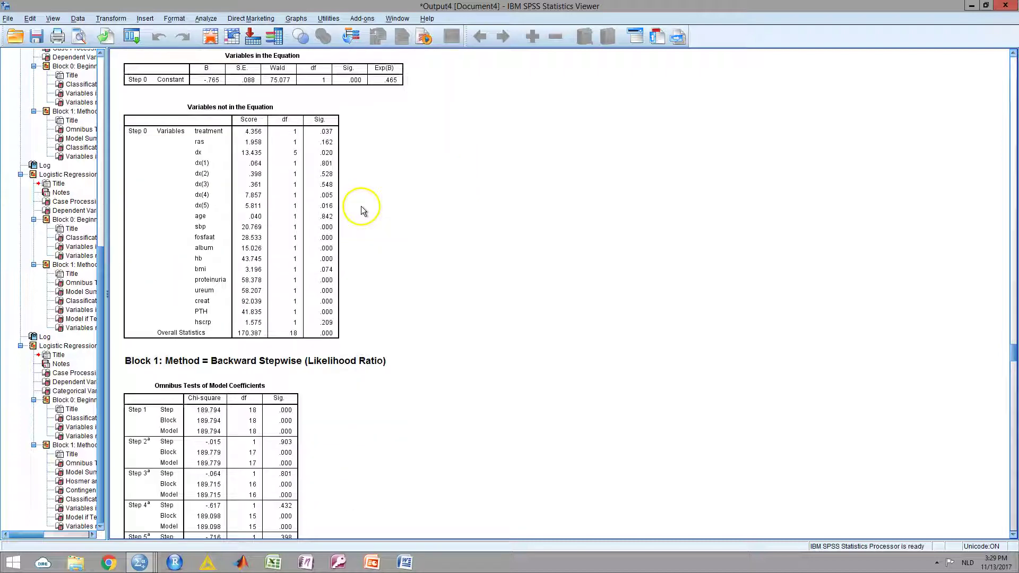
pyautogui.scroll(-3, 361, 208)
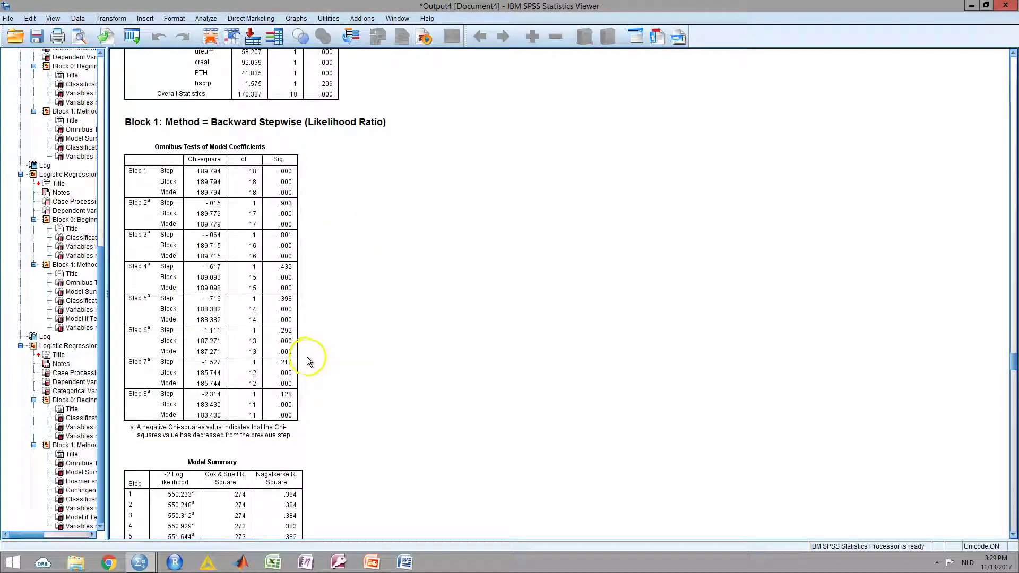
pyautogui.scroll(-2, 306, 358)
pyautogui.scroll(-20, 306, 357)
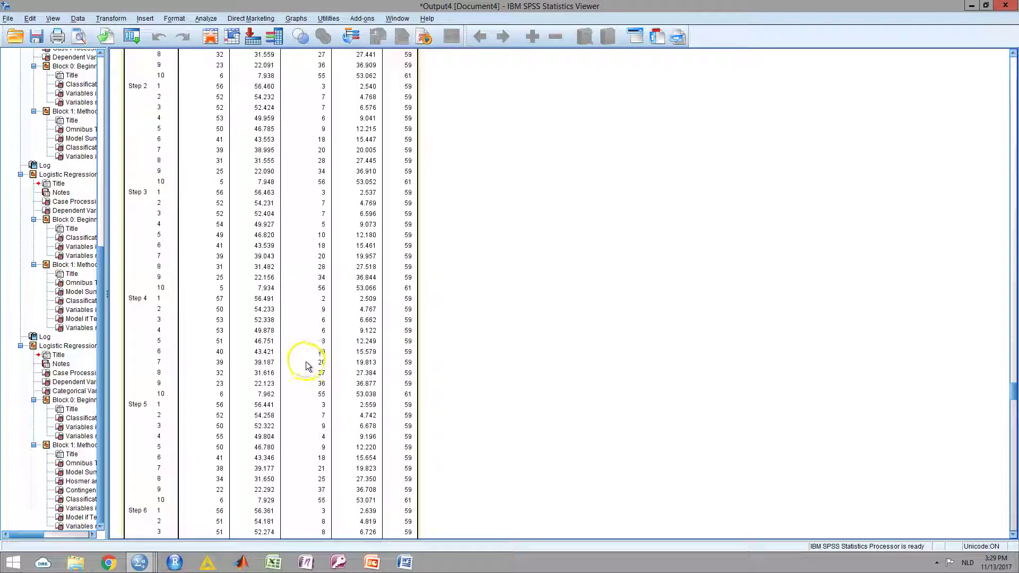
pyautogui.scroll(-20, 308, 367)
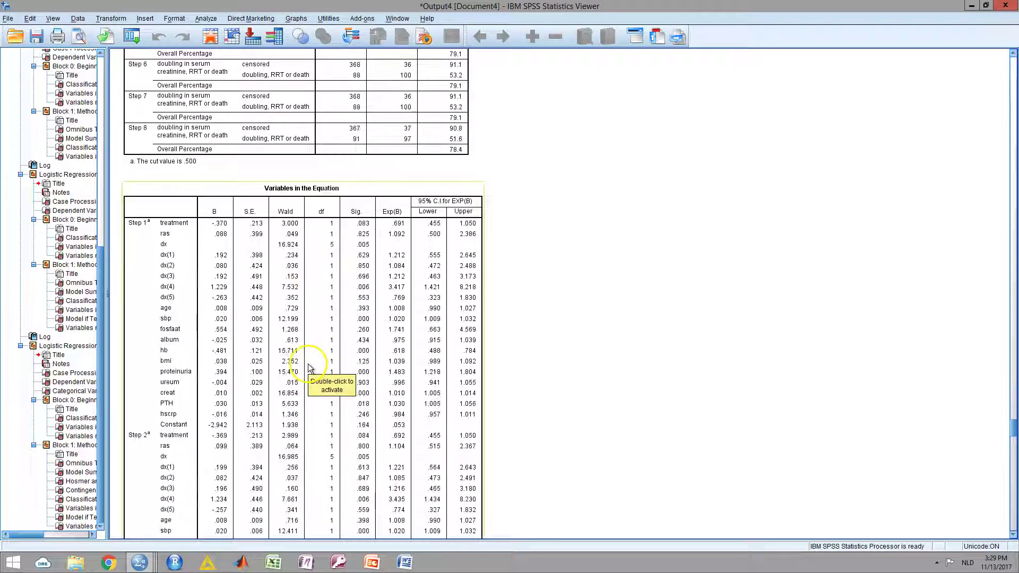
pyautogui.scroll(-20, 308, 367)
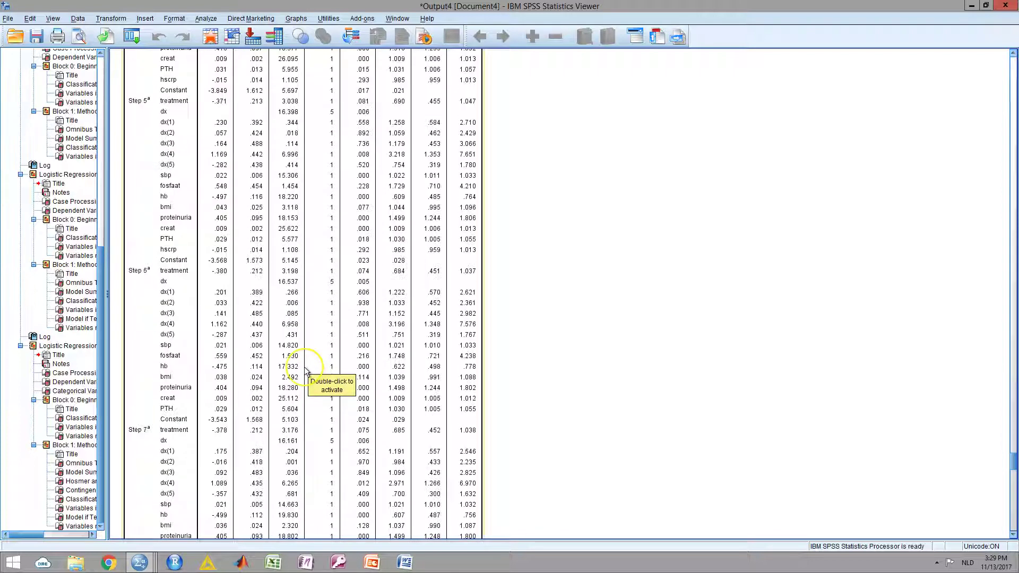
pyautogui.scroll(-9, 306, 371)
pyautogui.scroll(3, 307, 372)
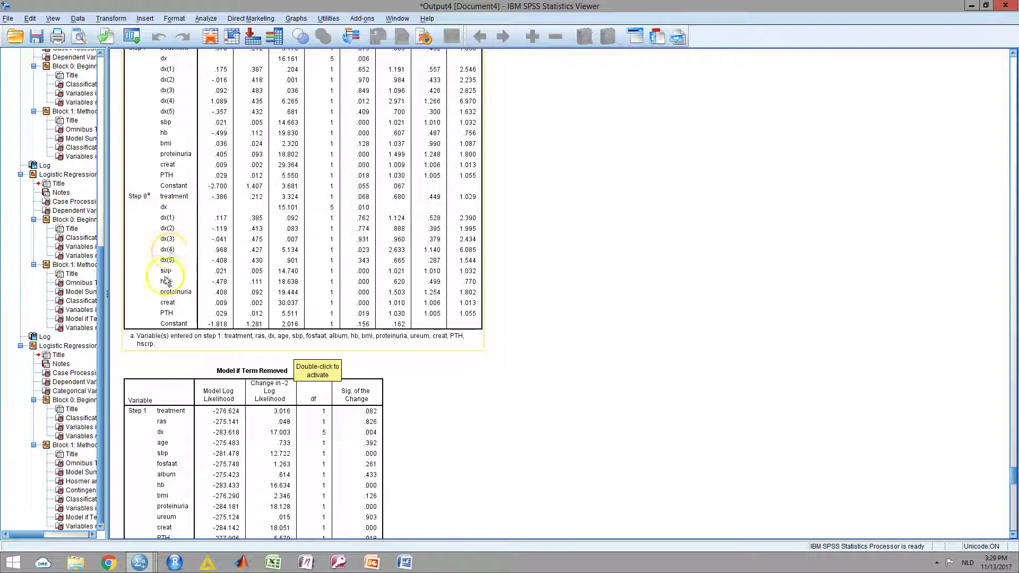
pyautogui.scroll(2, 201, 288)
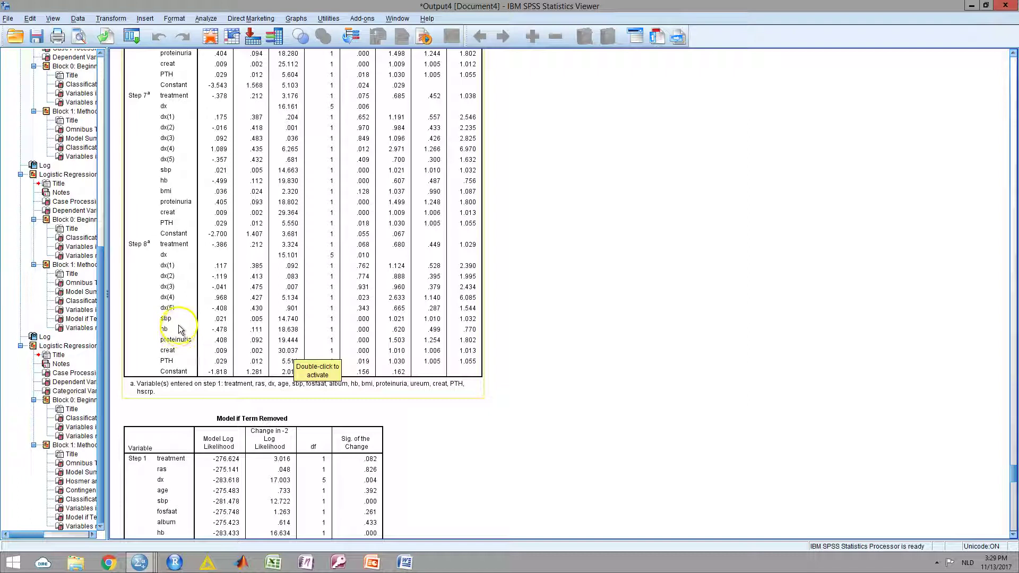
# Check the covariate list of the executed BSTEP(LR) command in the syntax file.
pyautogui.hotkey('alt', 'Tab')
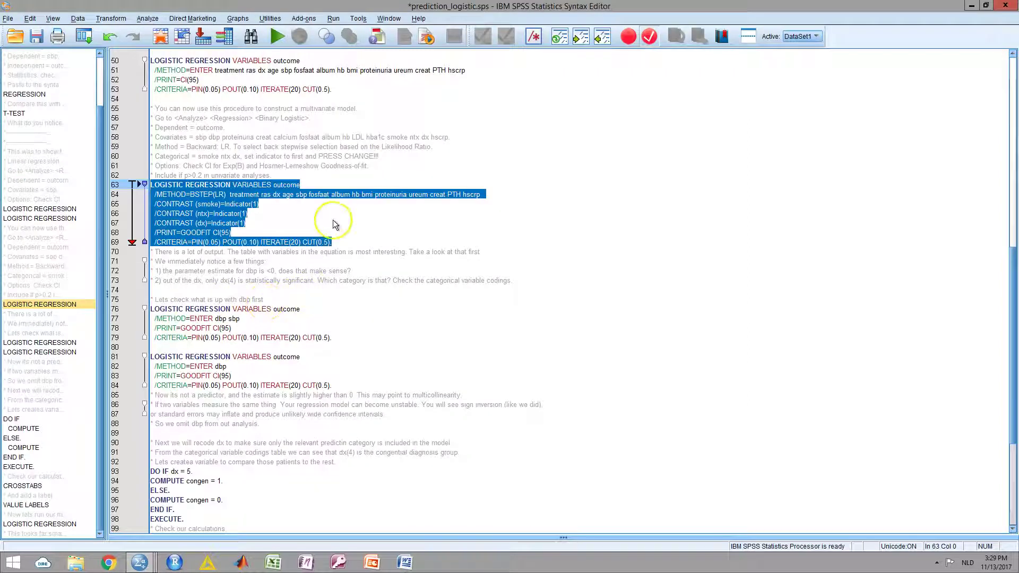
pyautogui.click(341, 194)
pyautogui.click(296, 194)
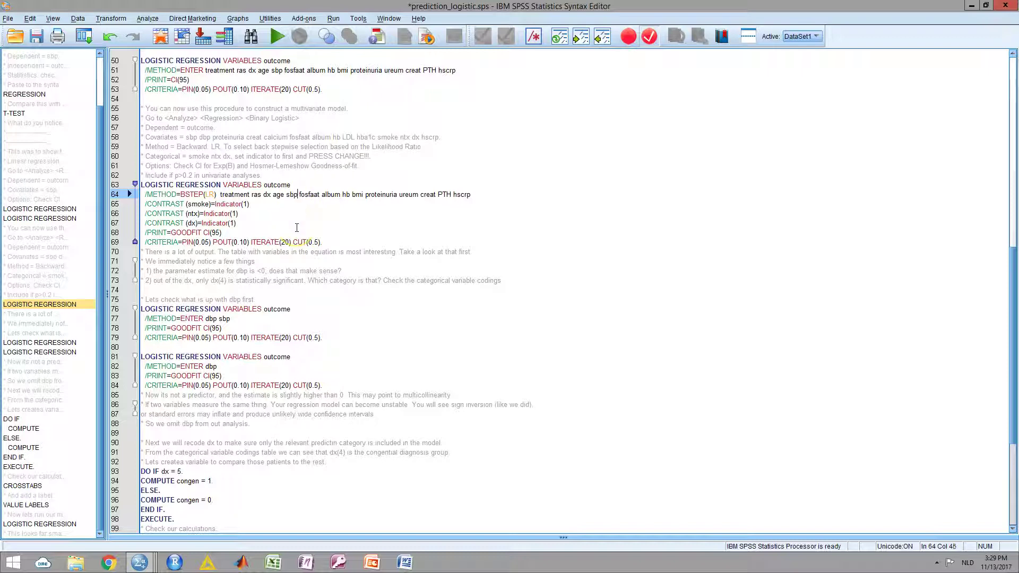
# Reopen the binary logistic regression setup from the output window and add dx as a categorical covariate.
pyautogui.hotkey('alt', 'Tab')
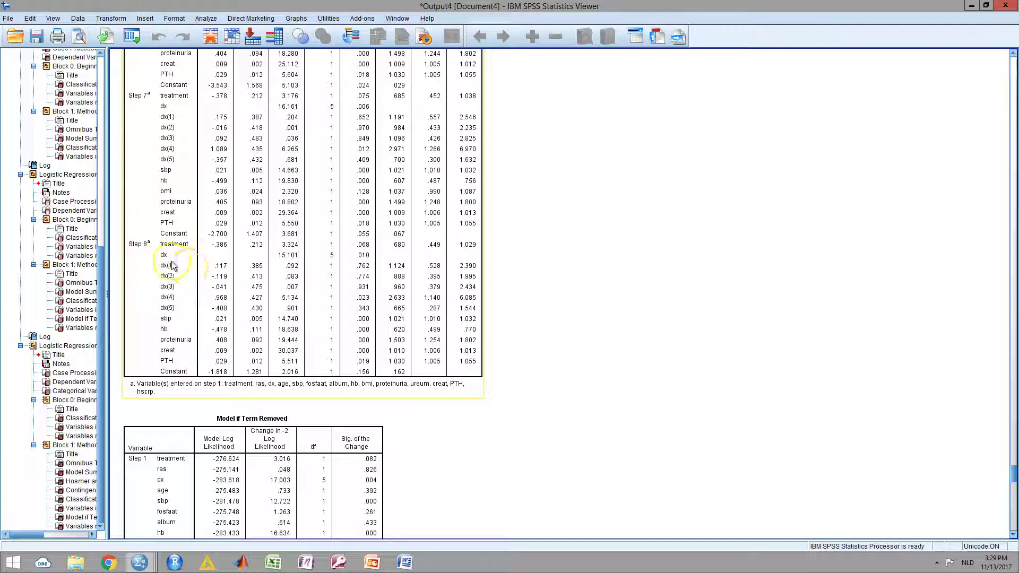
pyautogui.click(206, 18)
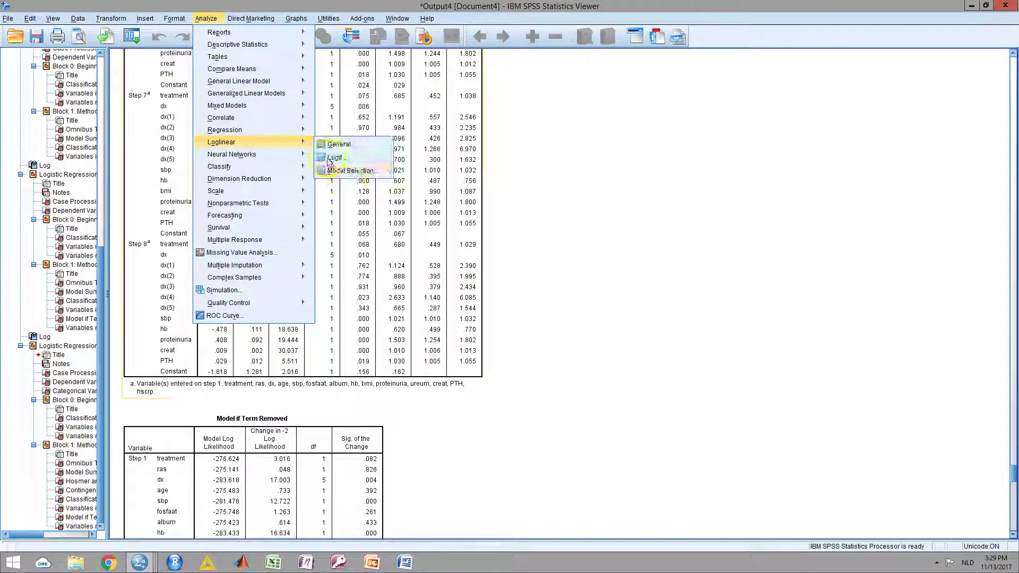
pyautogui.moveTo(286, 143)
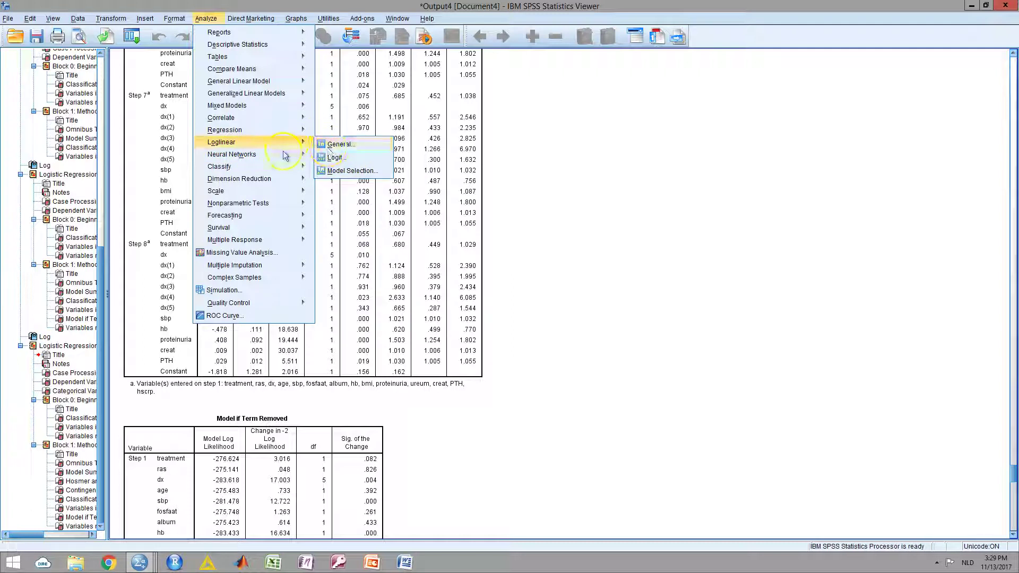
pyautogui.click(350, 185)
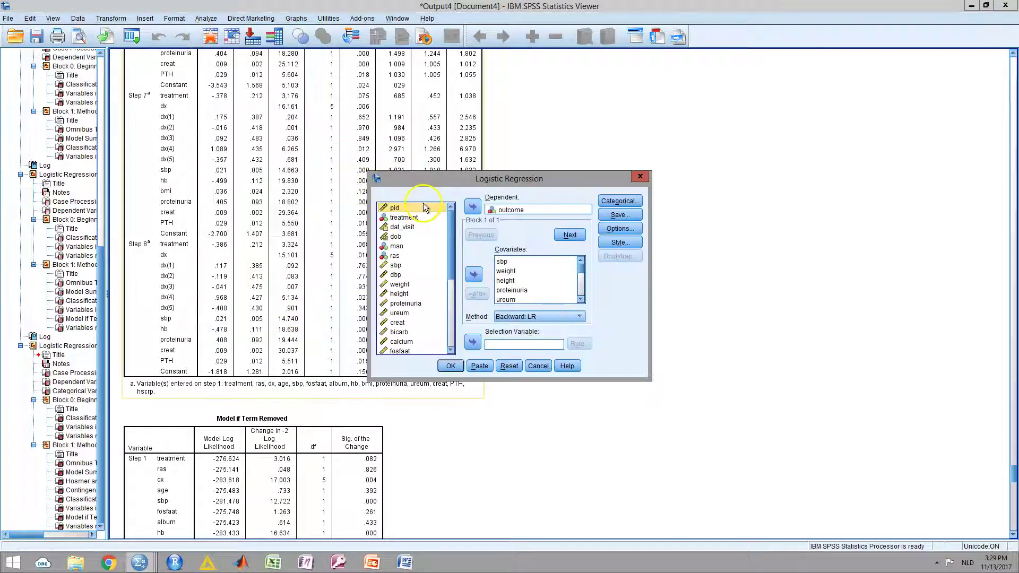
pyautogui.click(622, 201)
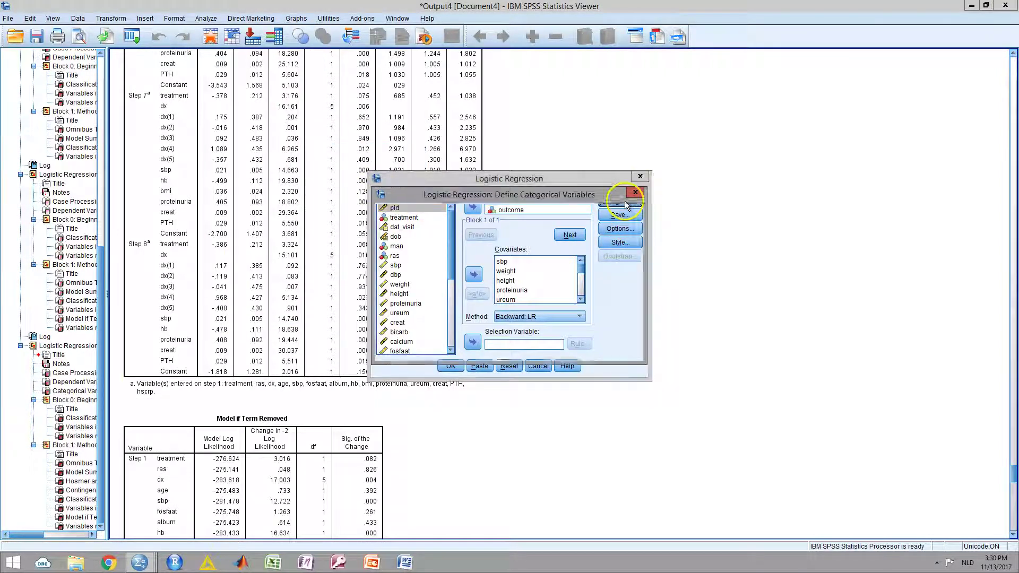
pyautogui.scroll(-3, 402, 273)
pyautogui.click(403, 332)
pyautogui.click(475, 259)
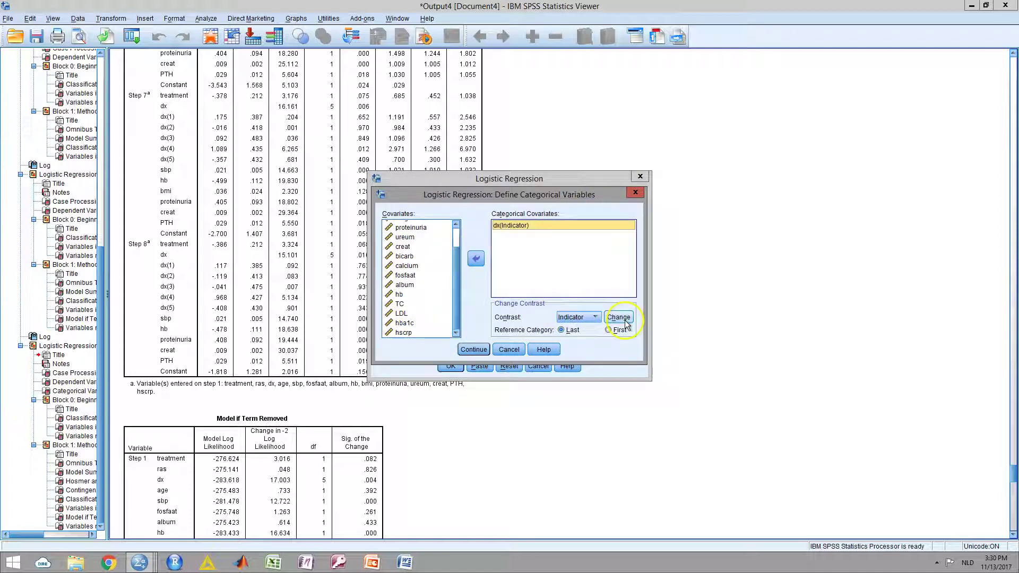
# Set dx's indicator contrast to use the first category as reference and paste the regression command into the syntax file.
pyautogui.click(621, 320)
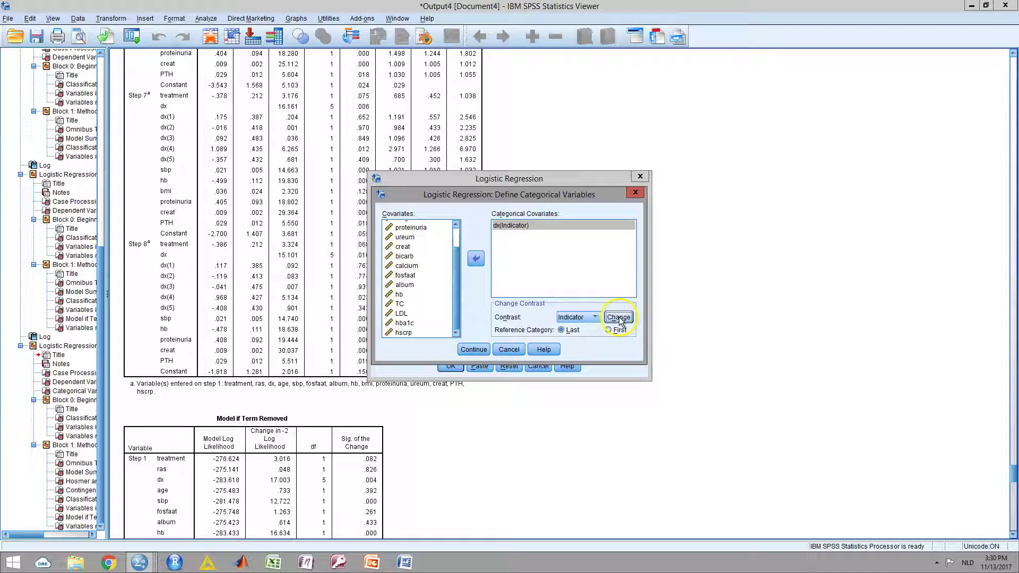
pyautogui.click(609, 330)
pyautogui.click(617, 317)
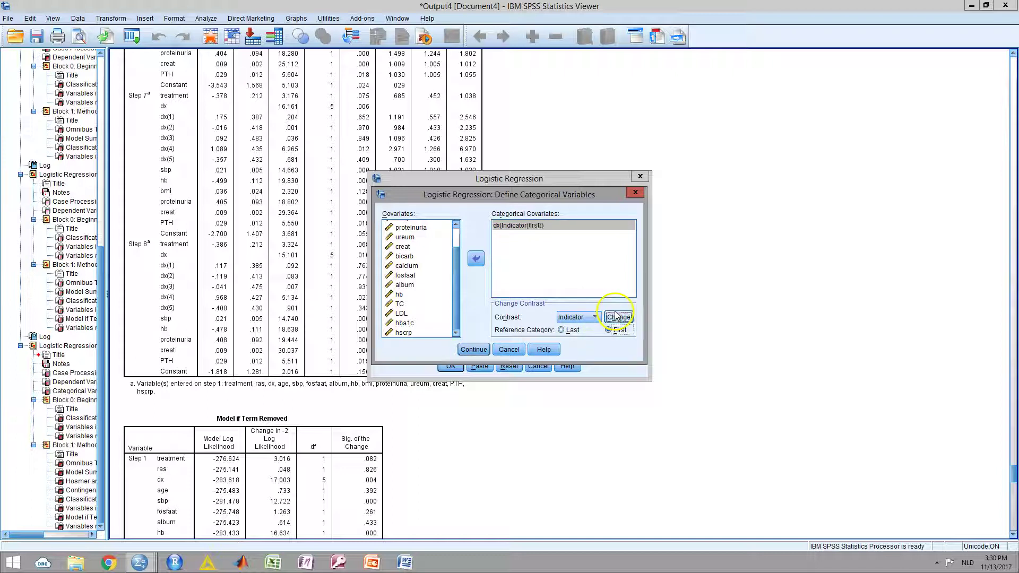
pyautogui.click(473, 349)
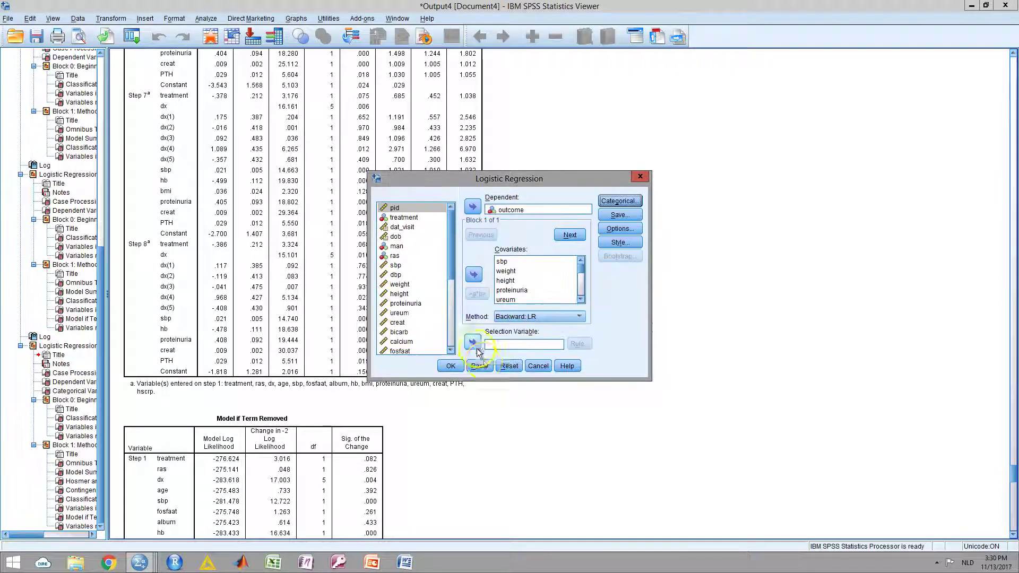
pyautogui.click(479, 366)
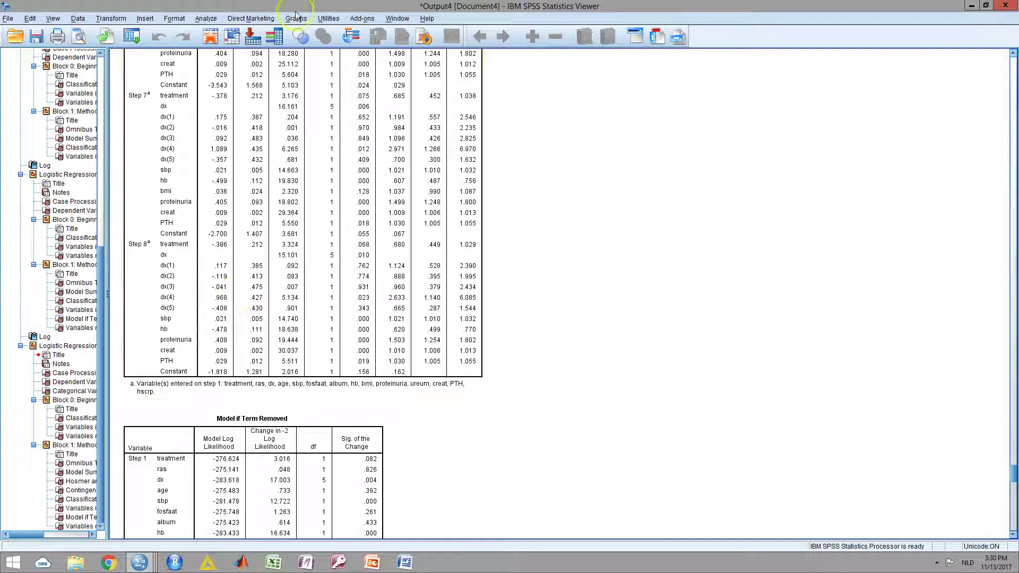
# Run the prepared ENTER logistic regression with dbp and sbp from the syntax file and review its coefficients.
pyautogui.click(139, 562)
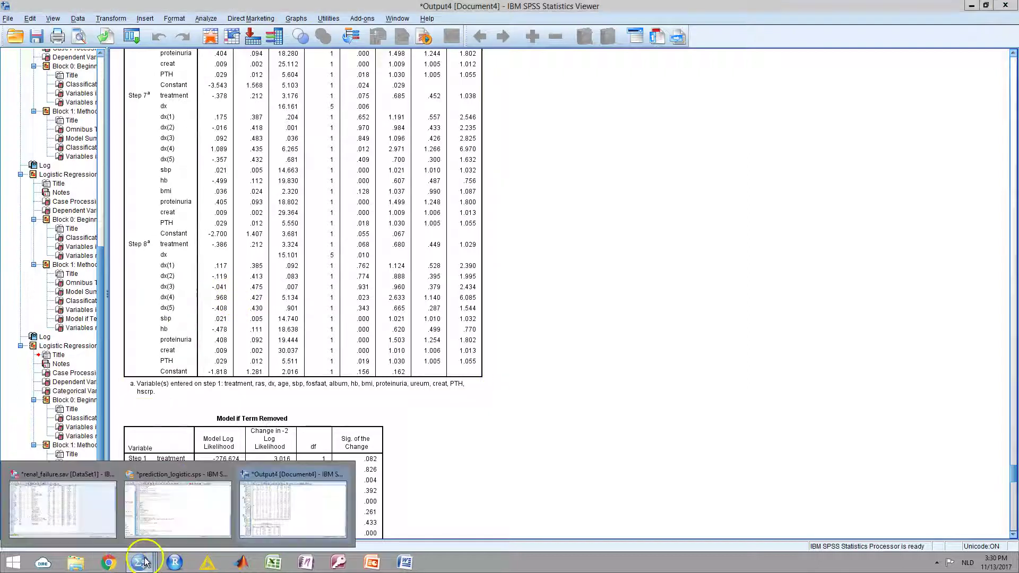
pyautogui.click(182, 517)
pyautogui.scroll(3, 263, 268)
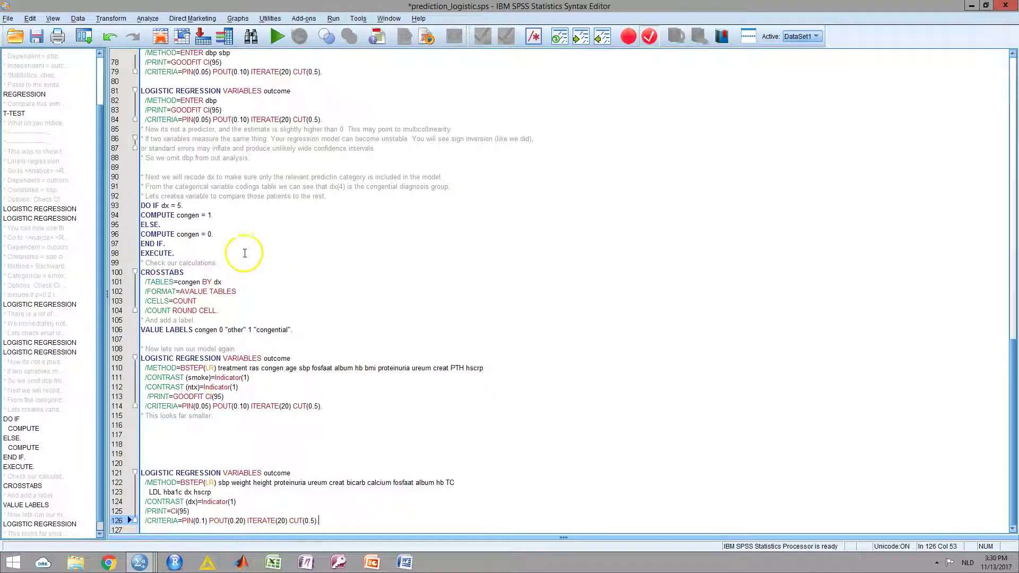
pyautogui.scroll(1, 240, 206)
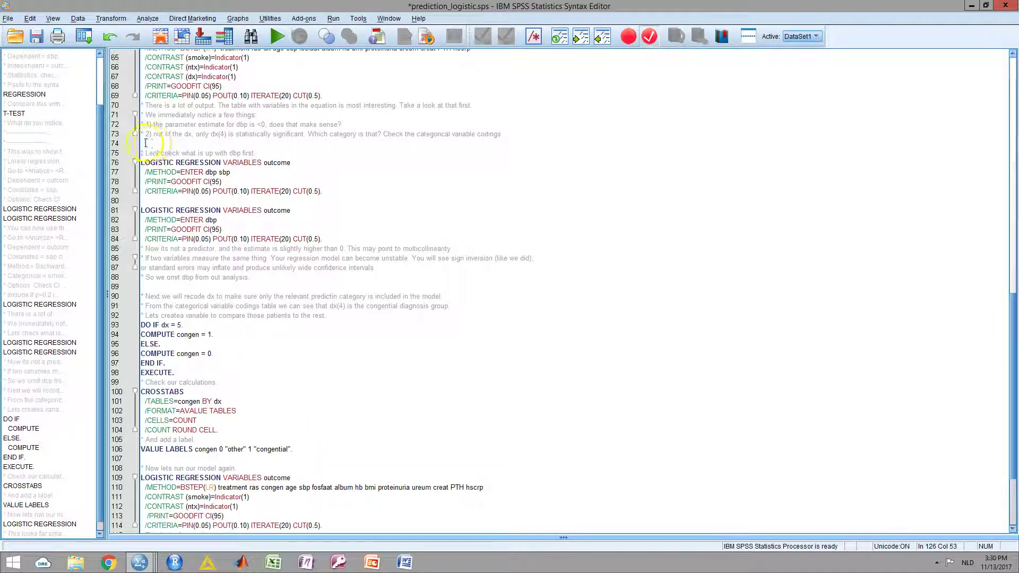
pyautogui.moveTo(142, 152); pyautogui.dragTo(298, 199)
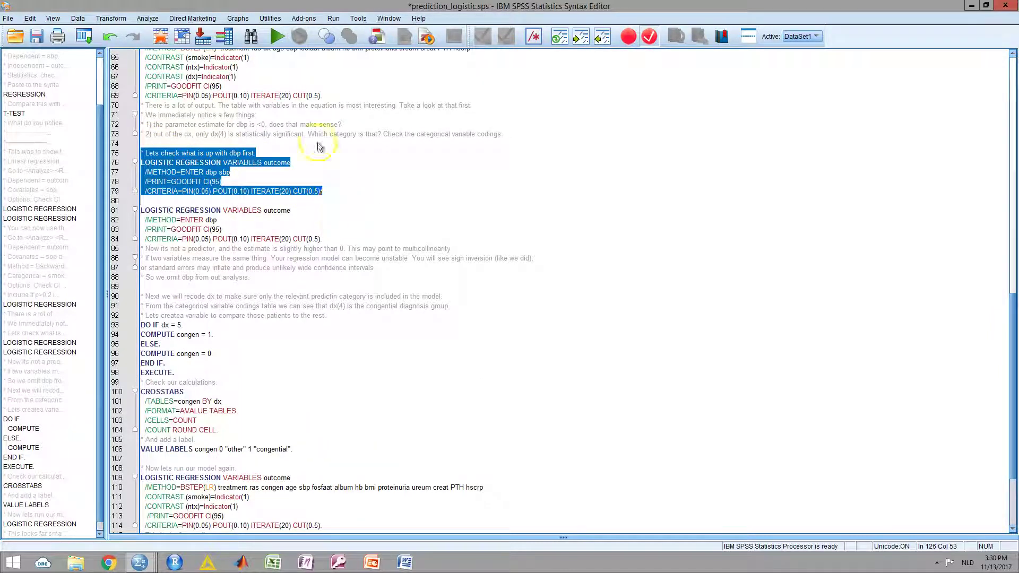
pyautogui.click(280, 39)
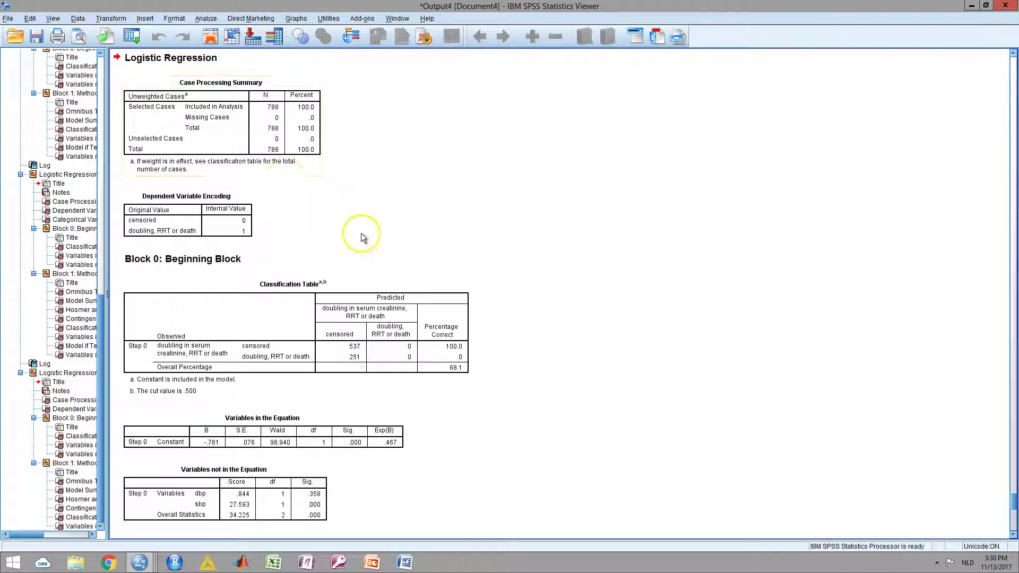
pyautogui.scroll(-15, 246, 144)
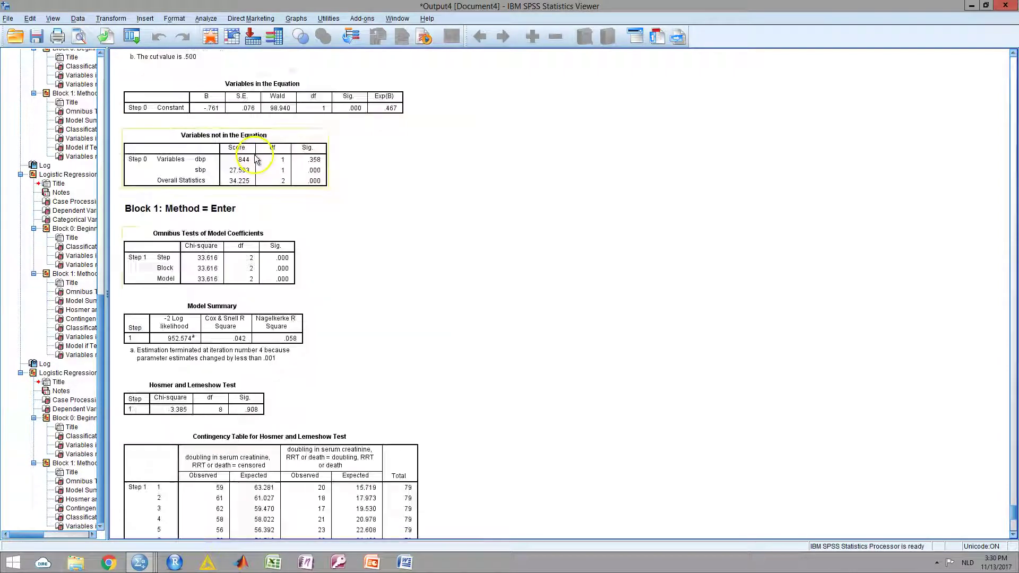
pyautogui.scroll(-3, 252, 167)
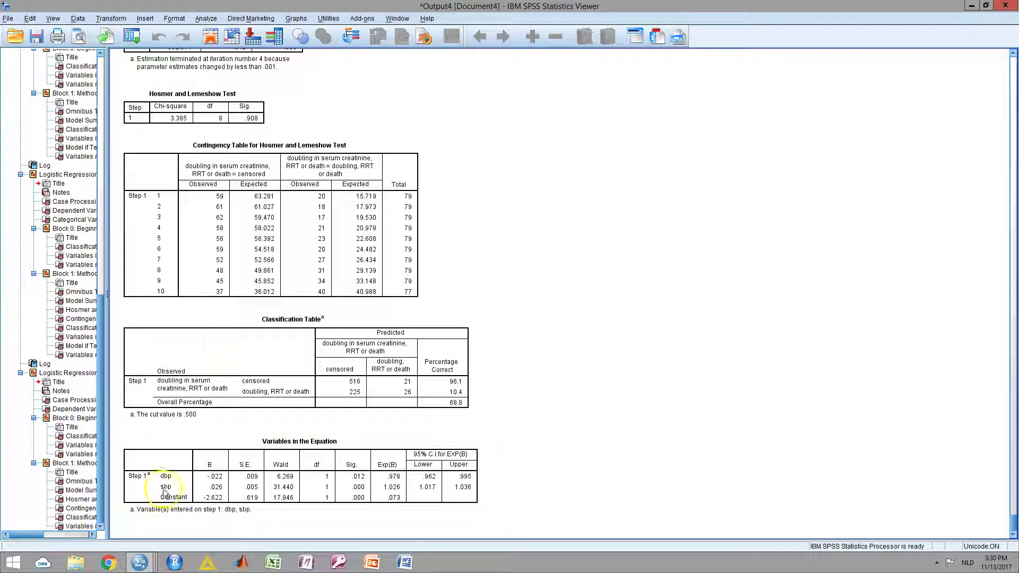
pyautogui.click(206, 19)
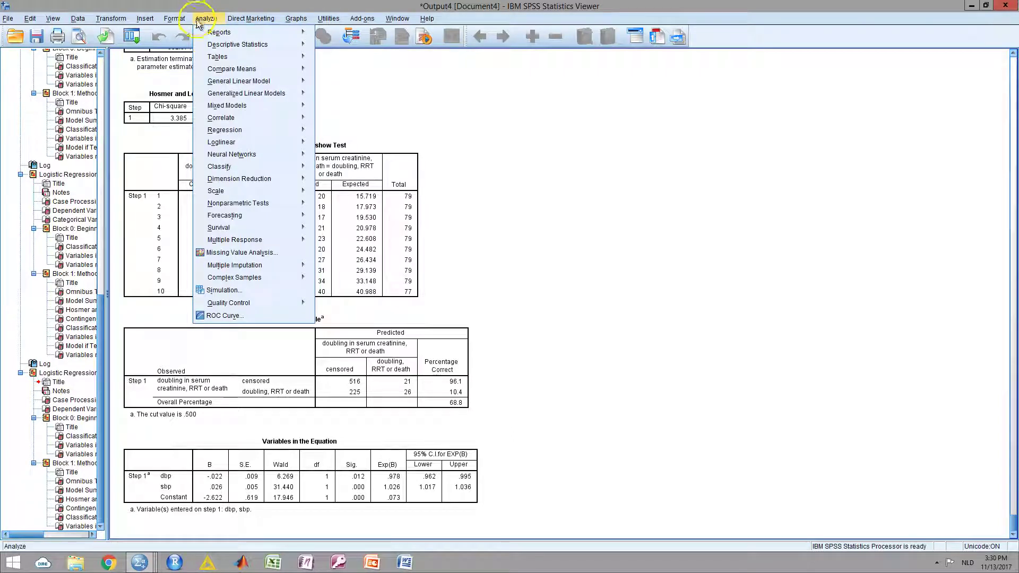
pyautogui.moveTo(241, 132)
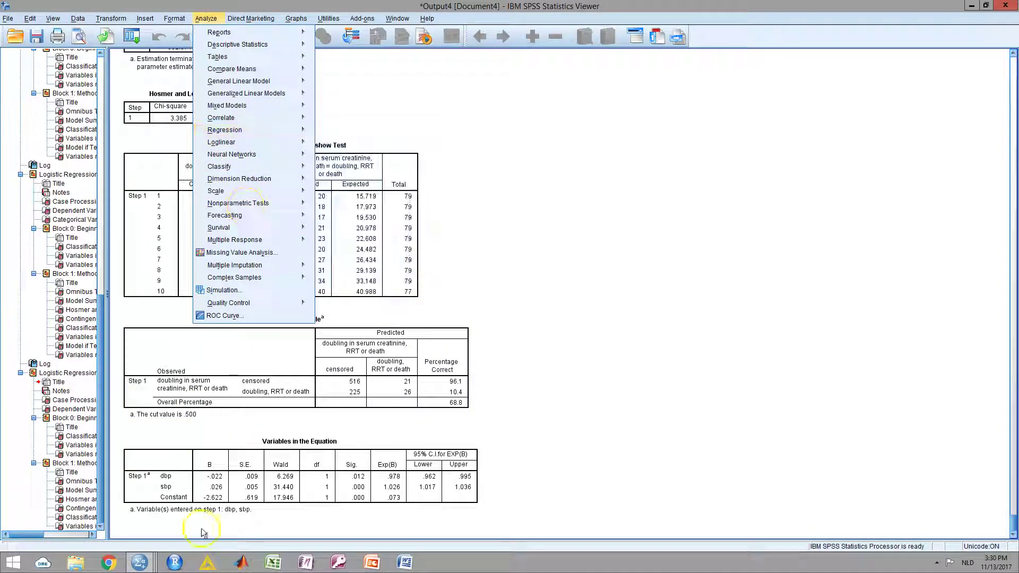
# Return to the syntax file and run the ENTER logistic regression with dbp as the only predictor.
pyautogui.click(139, 562)
pyautogui.click(179, 505)
pyautogui.click(330, 223)
pyautogui.moveTo(324, 239); pyautogui.dragTo(141, 210)
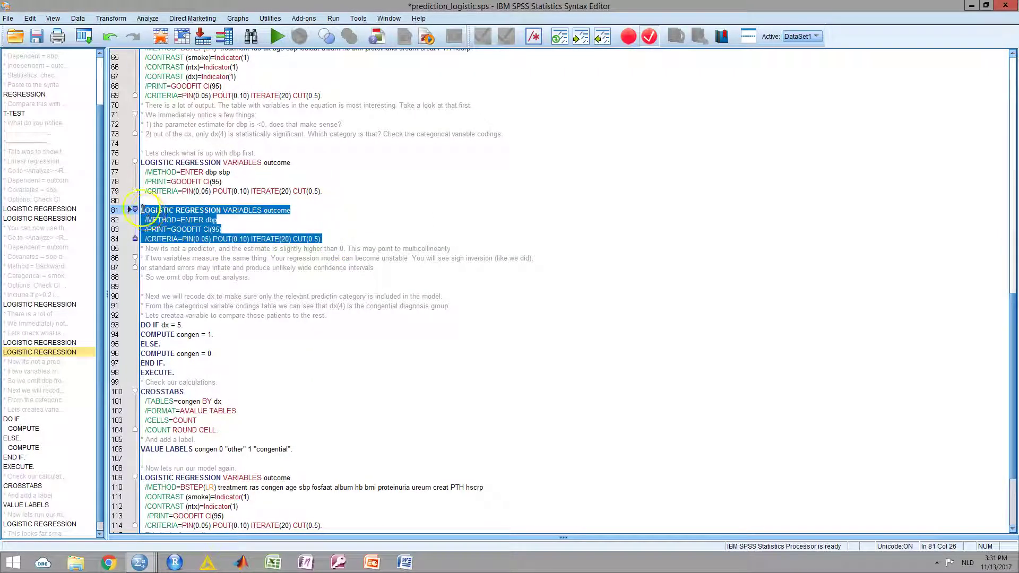
pyautogui.click(276, 37)
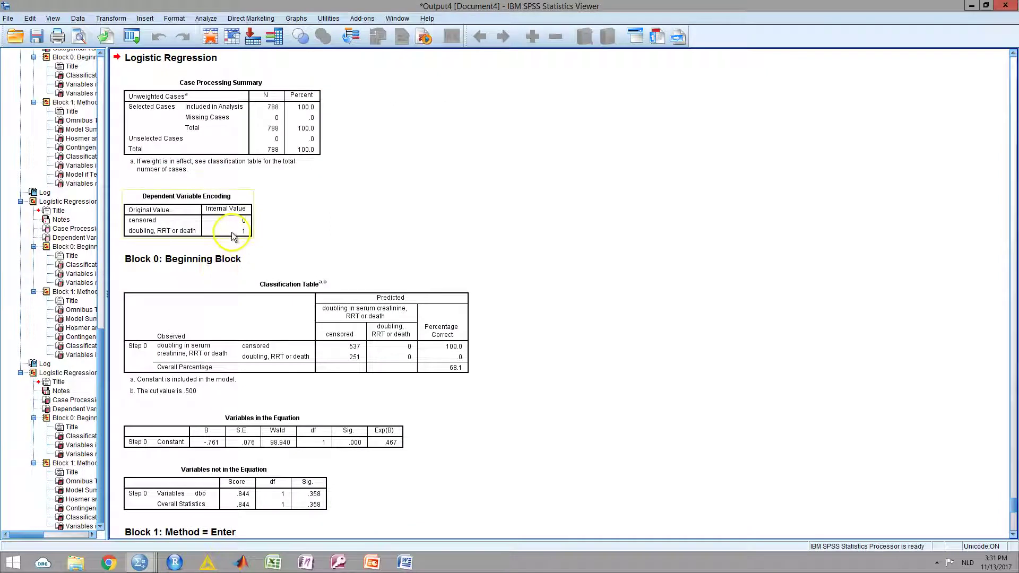
# Compare the dbp coefficient in the single-predictor output with the one in the model containing both dbp and sbp.
pyautogui.scroll(-10, 224, 264)
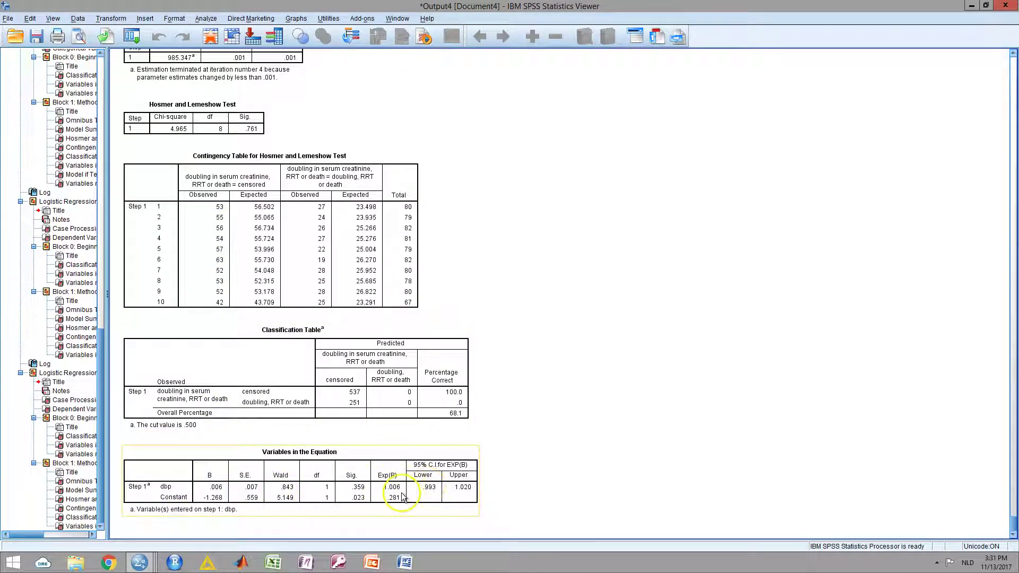
pyautogui.scroll(9, 417, 391)
pyautogui.scroll(10, 417, 390)
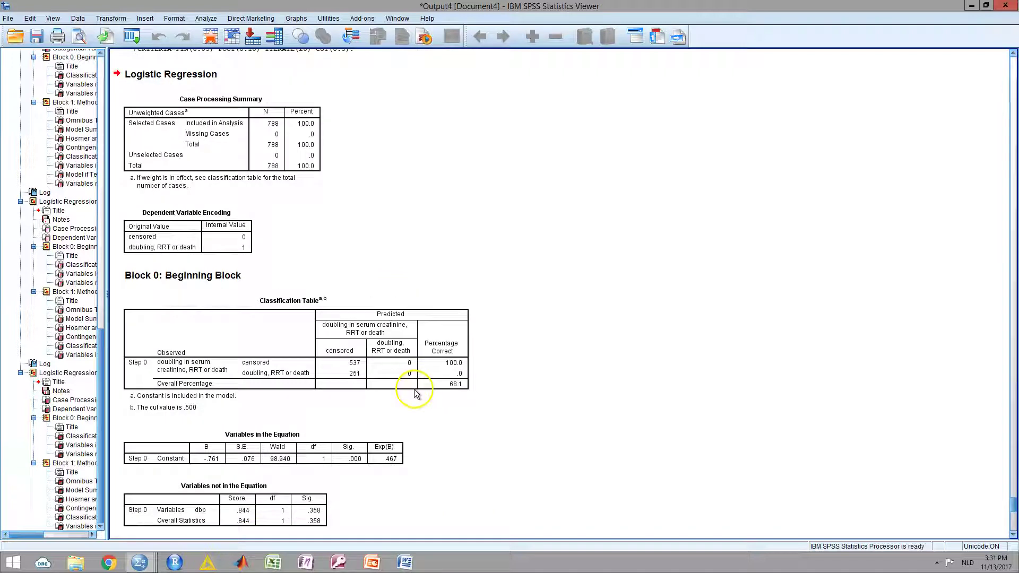
pyautogui.scroll(2, 392, 380)
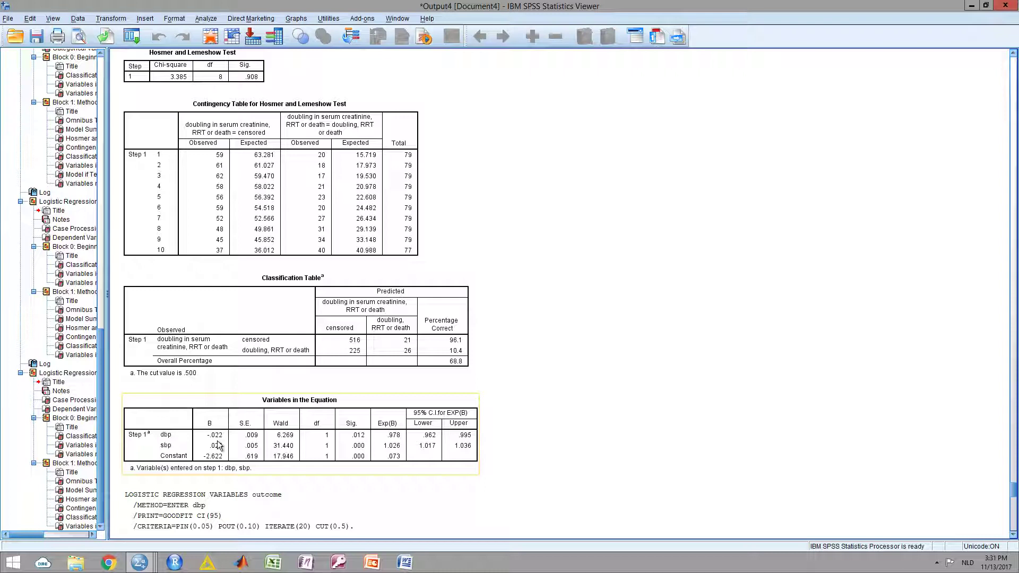
pyautogui.scroll(-20, 212, 442)
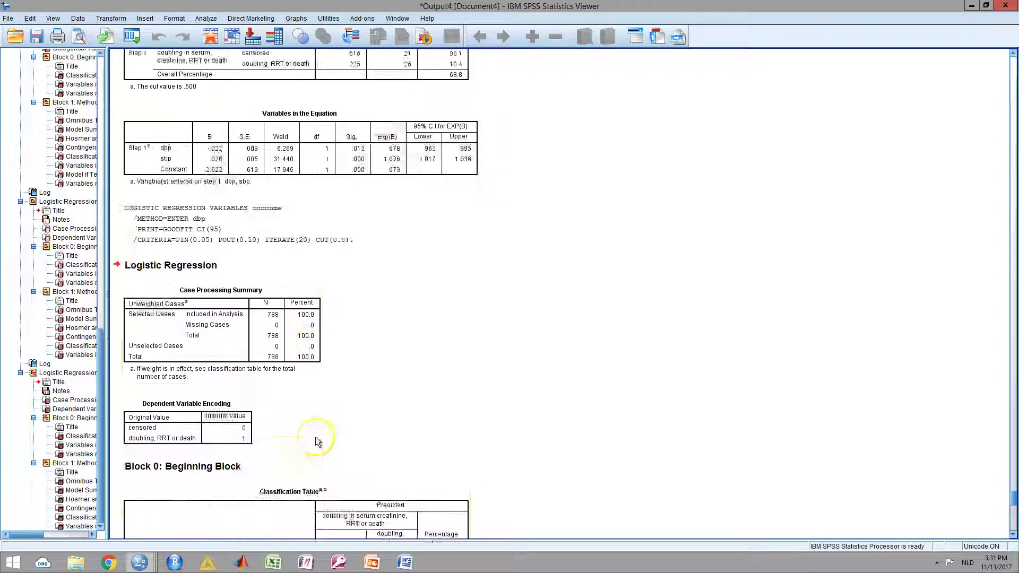
pyautogui.scroll(-16, 317, 443)
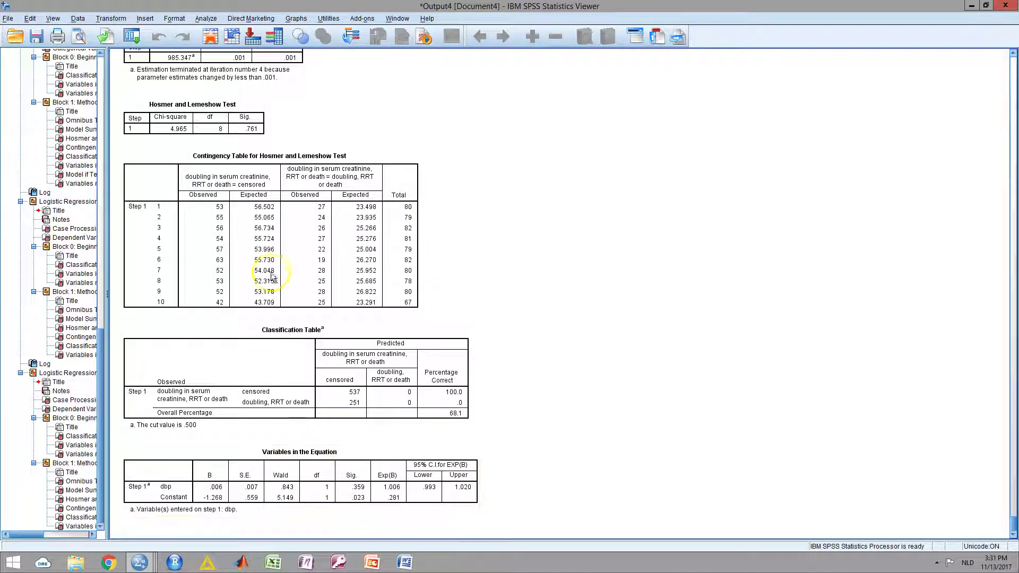
pyautogui.click(204, 16)
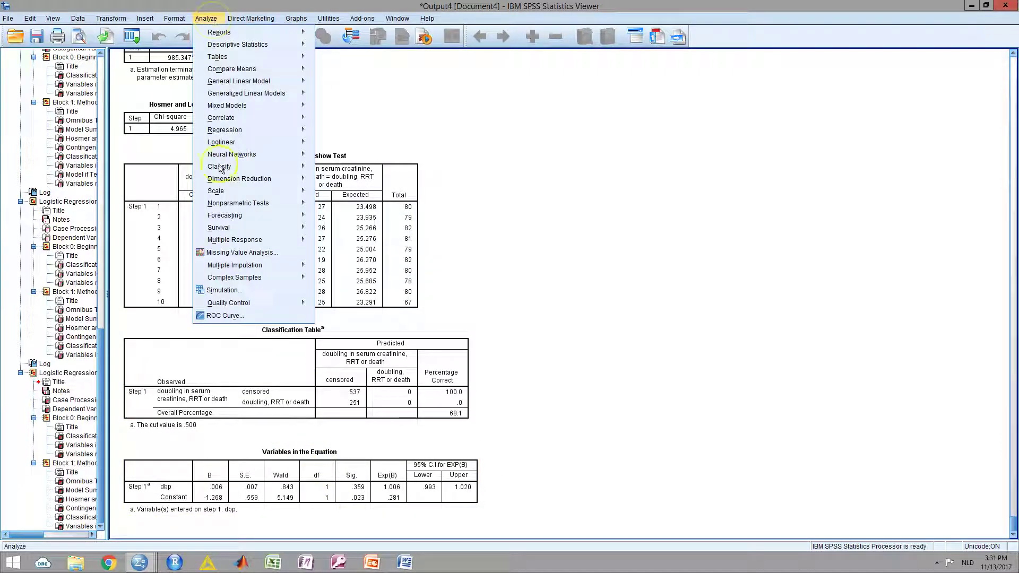
# Switch to the syntax file and delete the pasted BSTEP(LR) command and the surplus blank lines at its end.
pyautogui.click(149, 563)
pyautogui.scroll(-4, 336, 334)
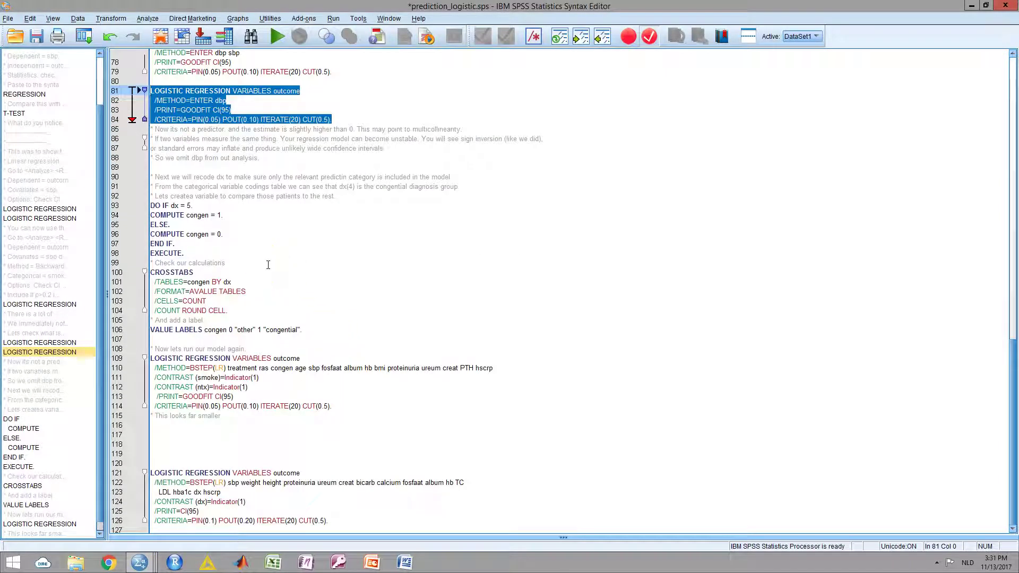
pyautogui.click(300, 357)
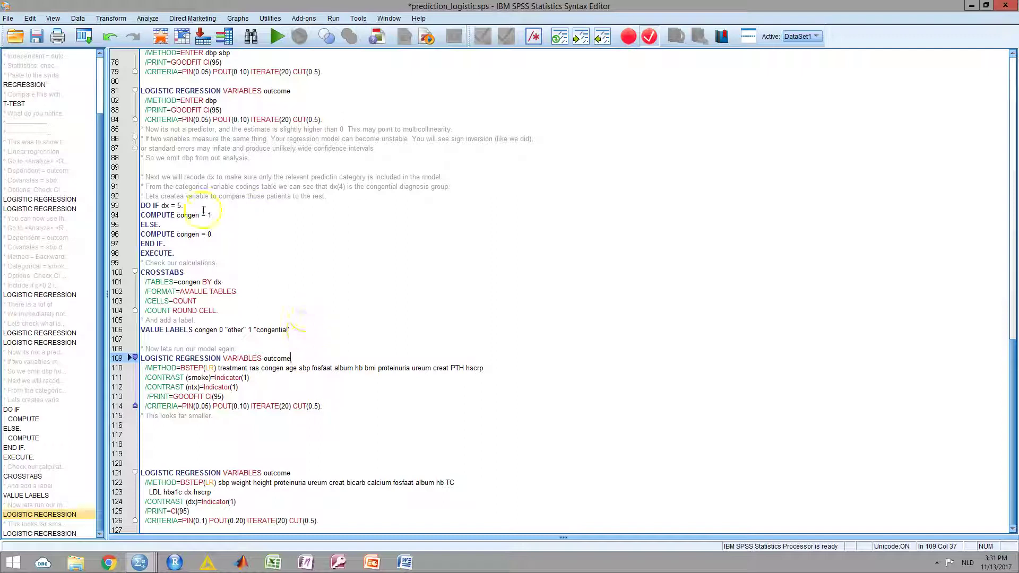
pyautogui.moveTo(141, 177); pyautogui.dragTo(273, 329)
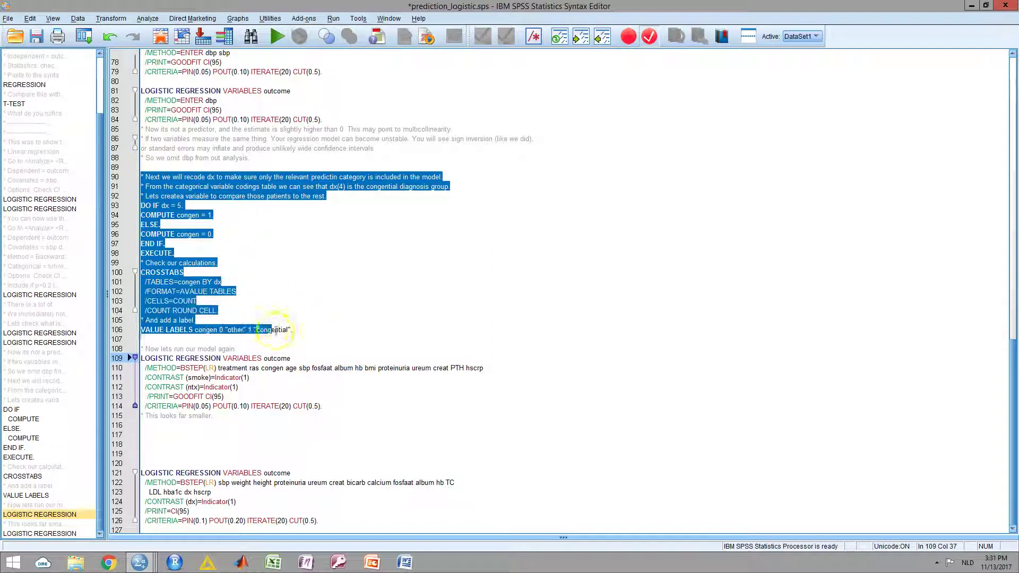
pyautogui.click(325, 348)
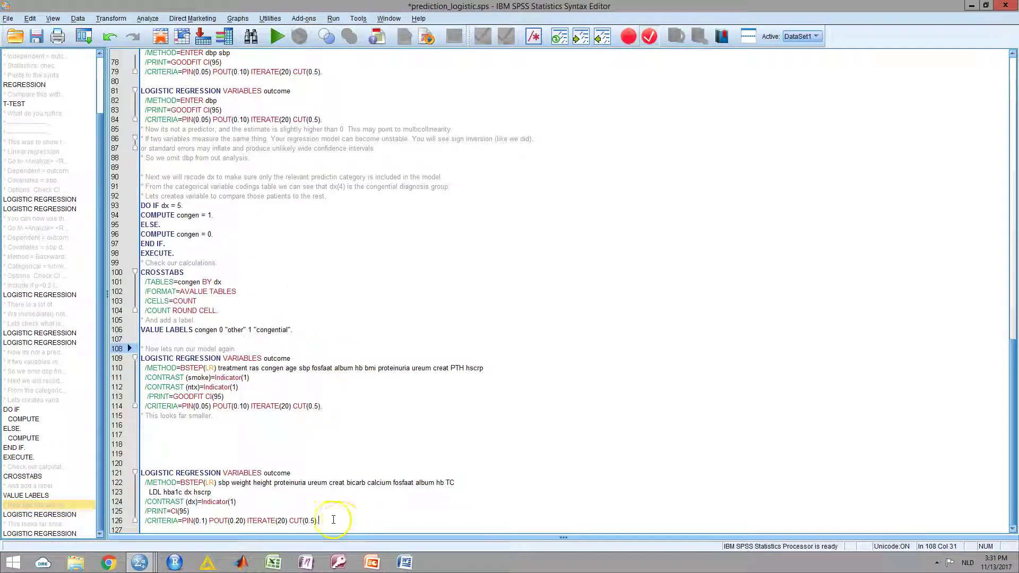
pyautogui.moveTo(320, 521); pyautogui.dragTo(145, 455)
pyautogui.press('BackSpace')
pyautogui.press('BackSpace')
pyautogui.press('BackSpace')
pyautogui.press('BackSpace')
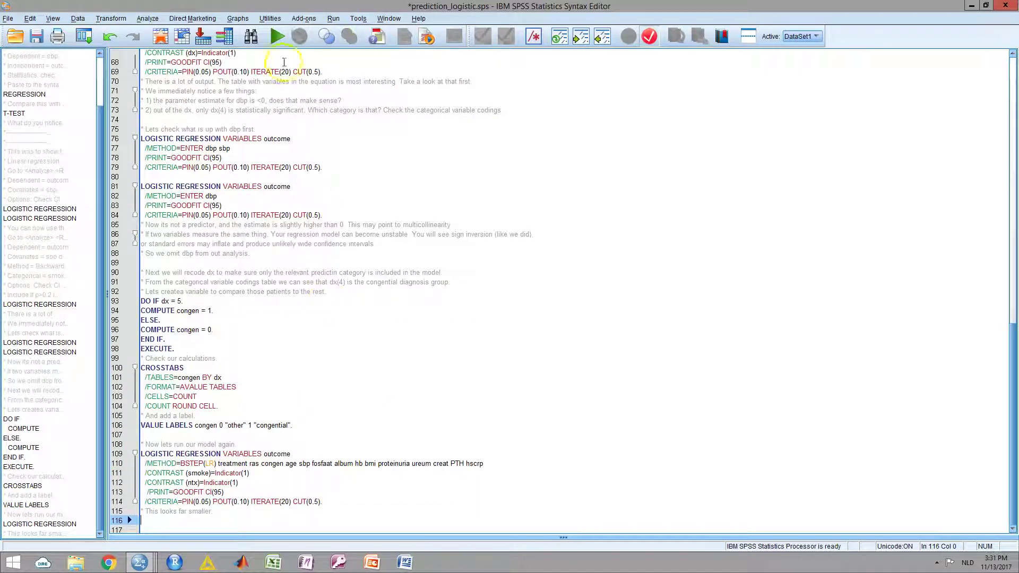
# Go back to the multivariable BSTEP(LR) command with dx in the syntax file.
pyautogui.scroll(1, 314, 267)
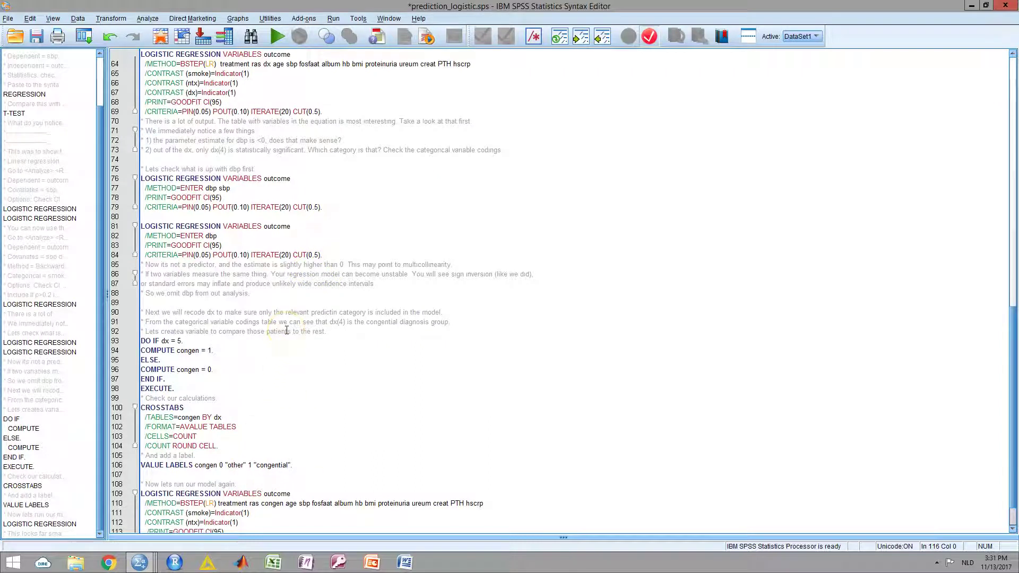
pyautogui.scroll(2, 437, 184)
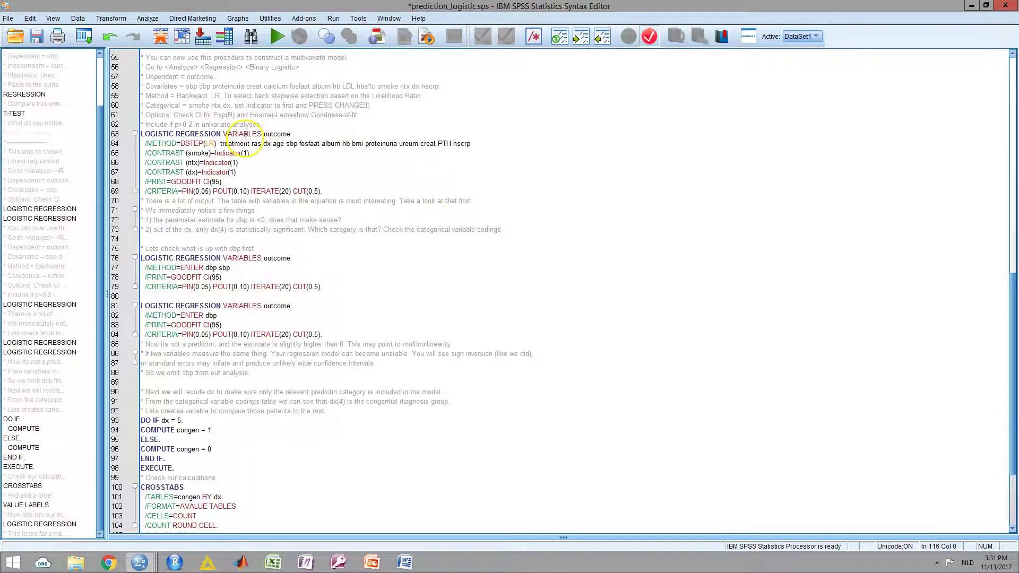